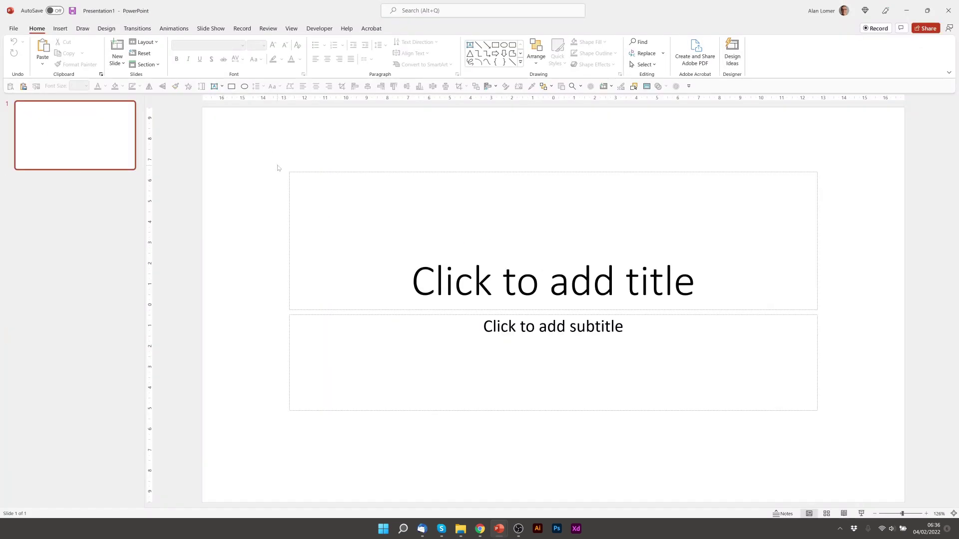
Step: Change the slide's layout to Blank
right_click(254, 146)
click(236, 154)
right_click(235, 151)
mouse_move(259, 189)
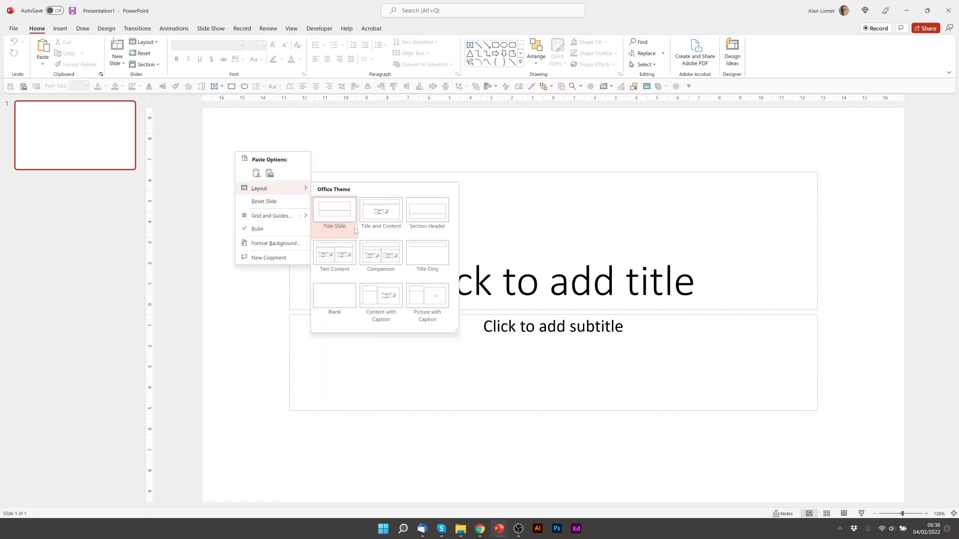
click(336, 292)
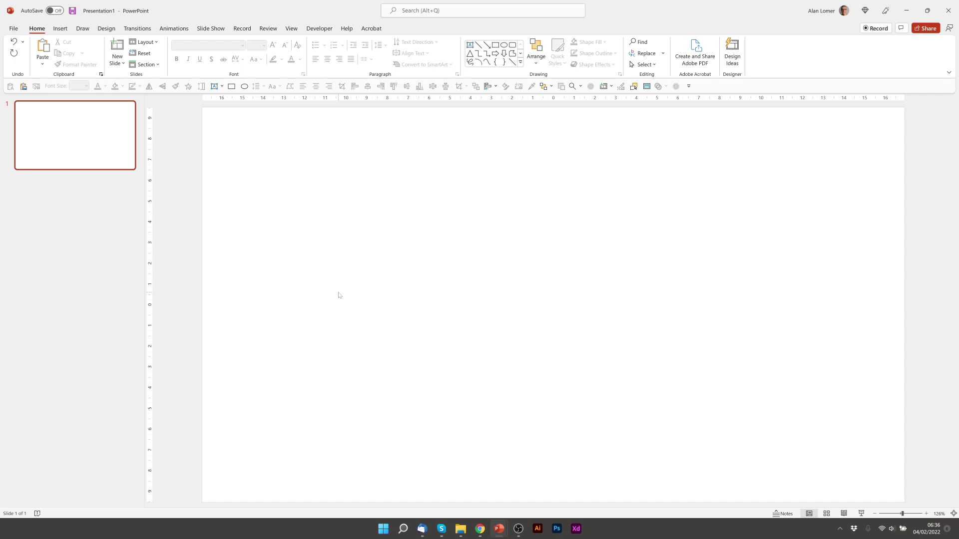
Step: Paste the copied magenta and cyan squares and park them off the slide, beside its left edge
key(ctrl+v)
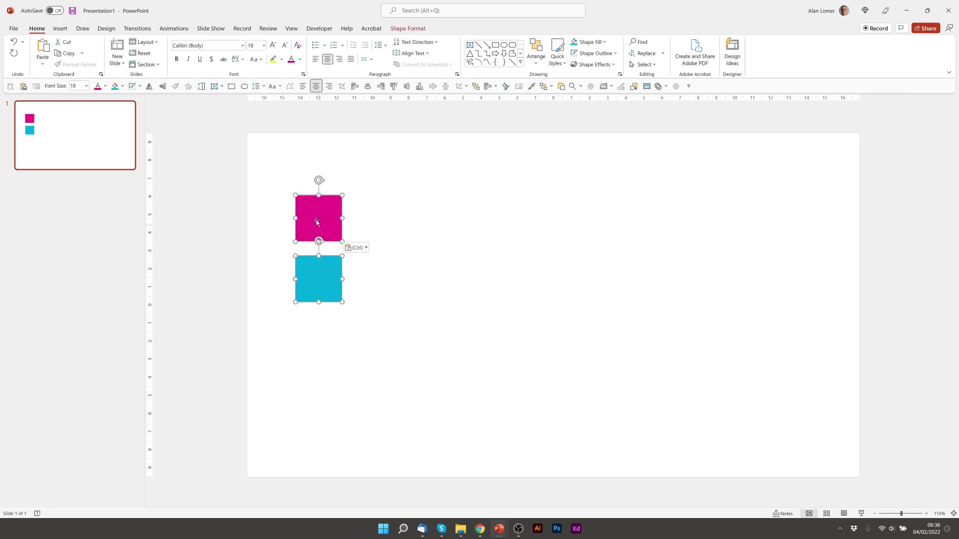
drag(317, 223, 218, 226)
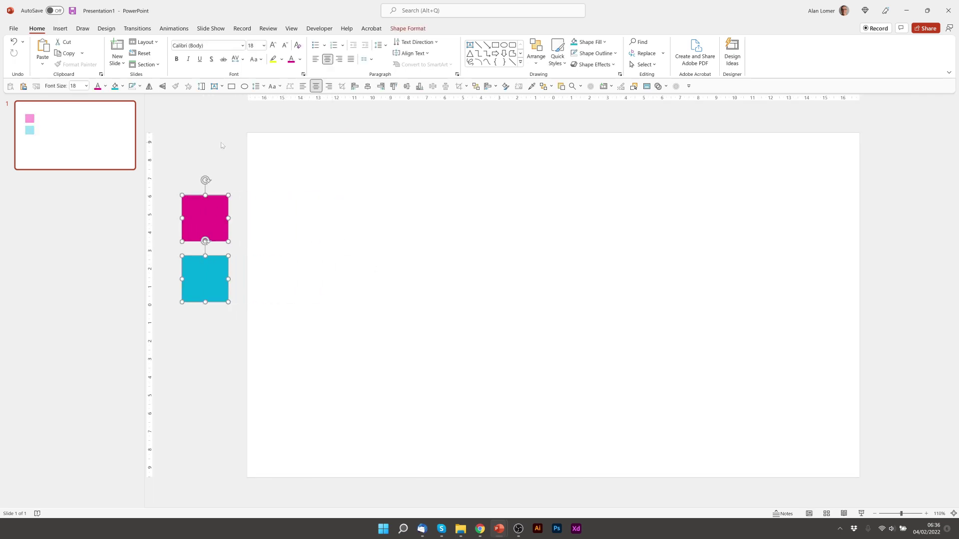
Step: Insert a text box in the upper middle of the slide containing the text ISOMETRIC
click(214, 86)
drag(372, 195, 555, 269)
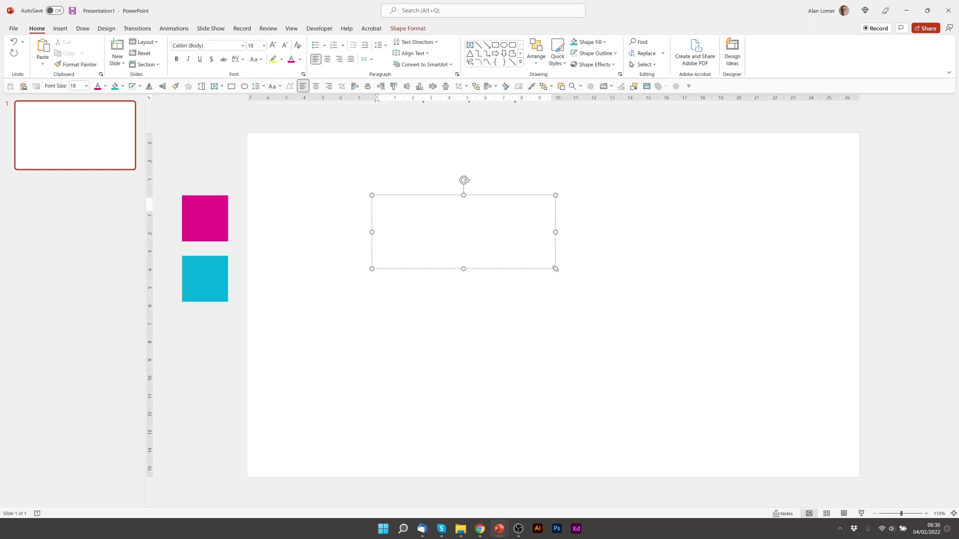
text(ISO)
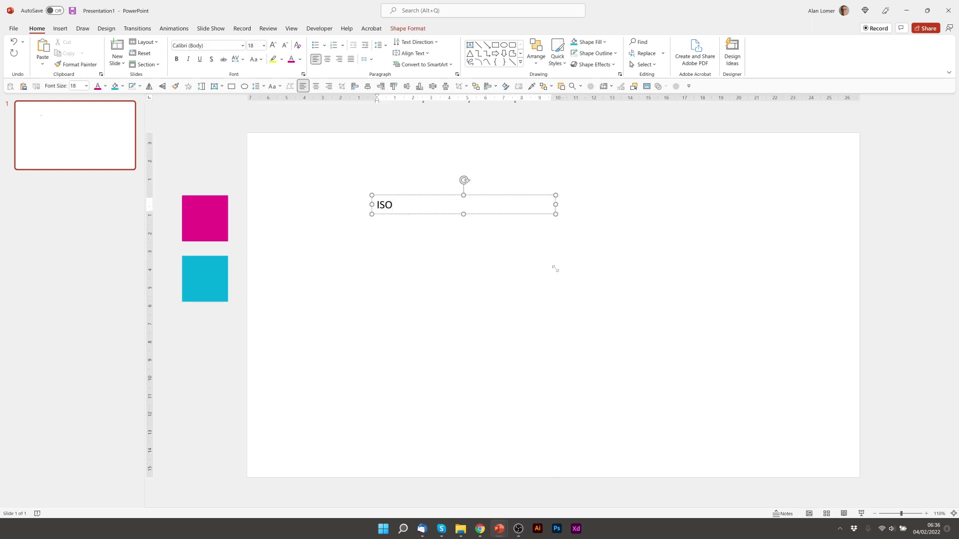
text(METRIC)
Step: Duplicate the ISOMETRIC text box directly below the original and replace the copy's text with DESIGN
drag(426, 213, 402, 241)
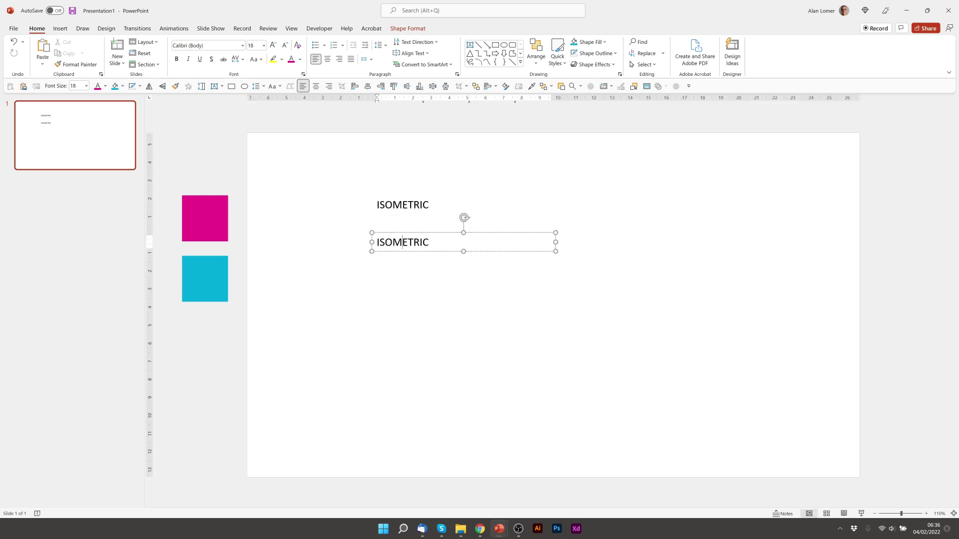
double_click(402, 242)
text(DESIGN)
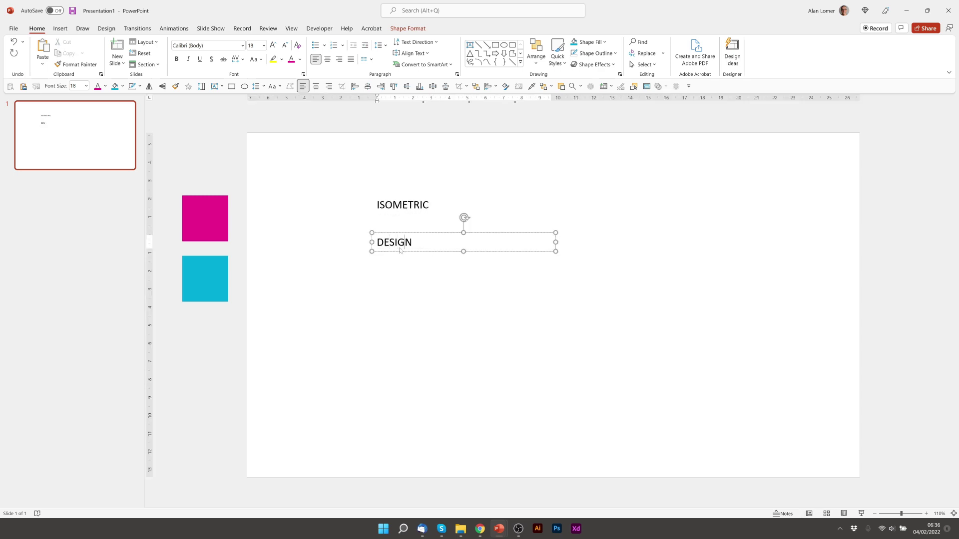
double_click(400, 250)
Step: Set both the ISOMETRIC and DESIGN text boxes to the Poppins font in bold
drag(579, 264, 342, 152)
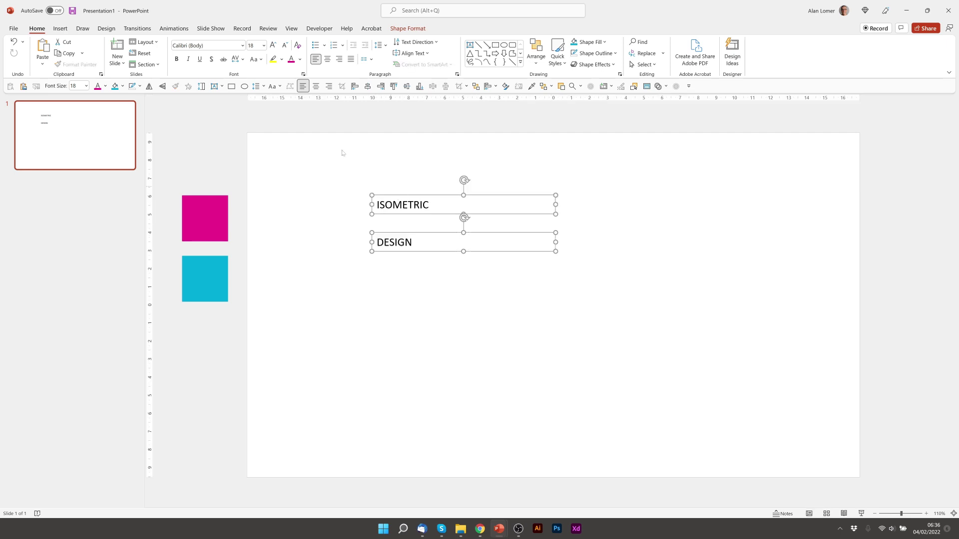
click(239, 45)
text(Poppins)
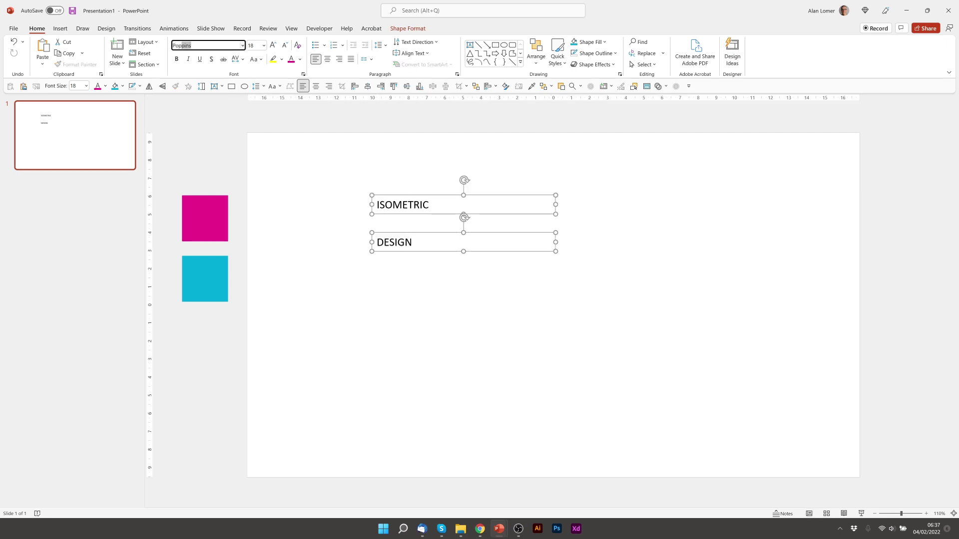
key(Return)
click(178, 60)
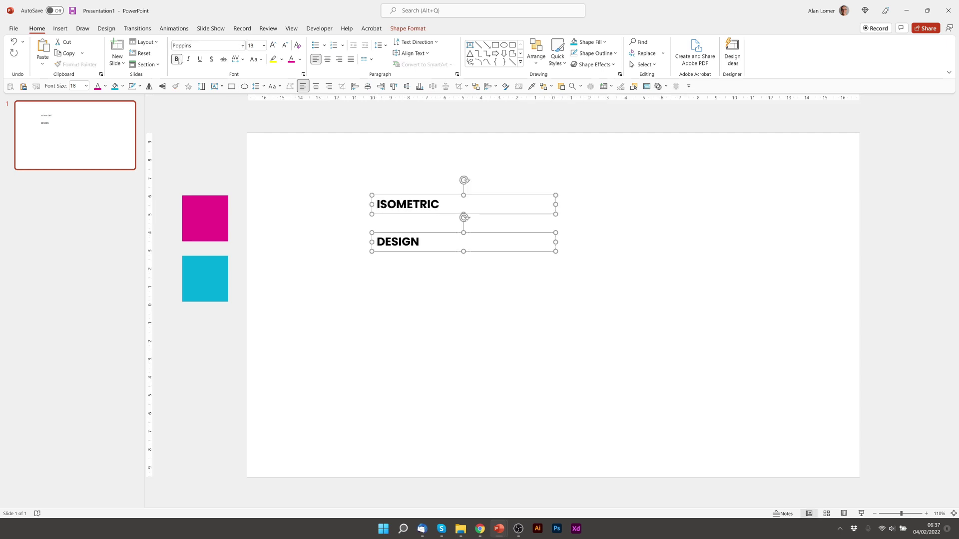
Step: Set the ISOMETRIC text to size 60 and widen its box until the word fits on one line
double_click(408, 204)
click(253, 45)
text(60)
key(Return)
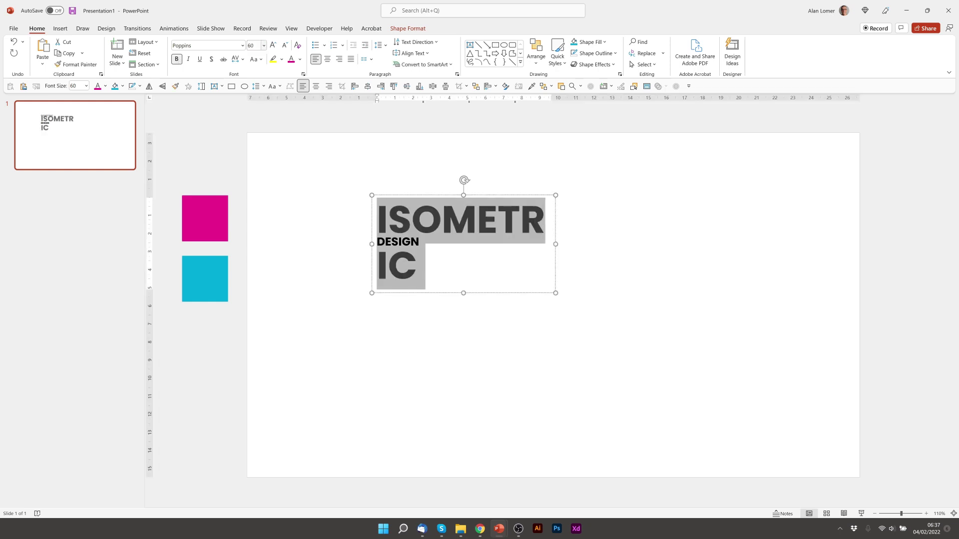
drag(555, 244, 661, 244)
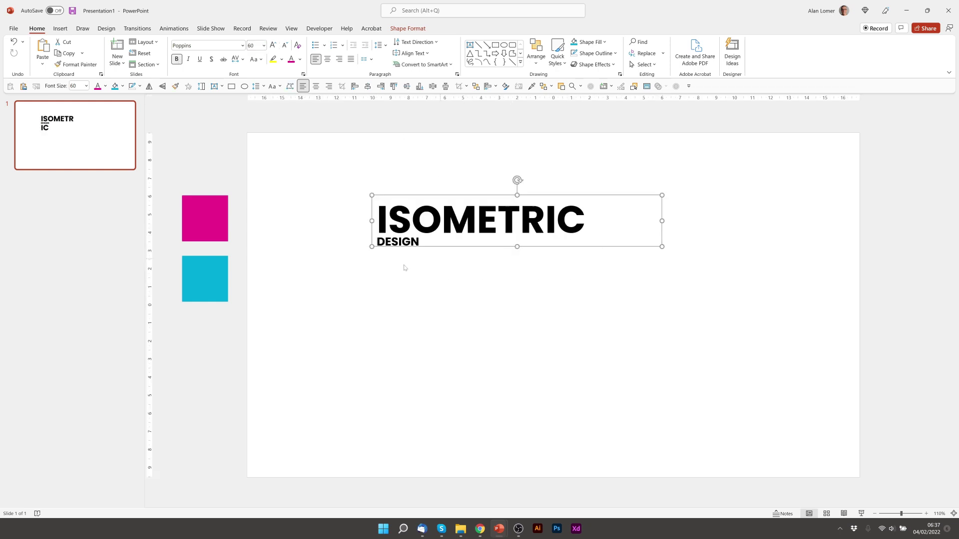
Step: Set the DESIGN text to size 120 and widen its box until the word fits on one line
click(391, 241)
double_click(391, 242)
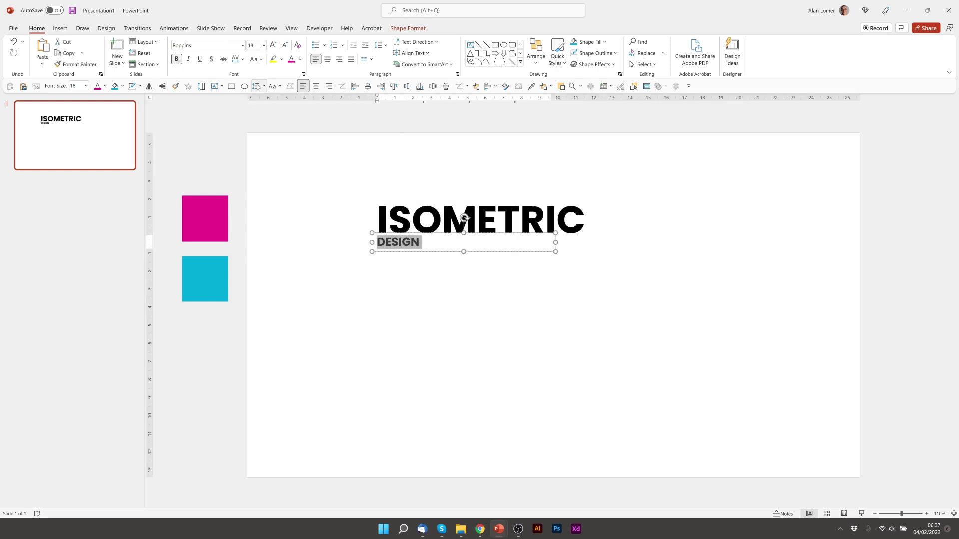
click(252, 46)
text(1)
key(Return)
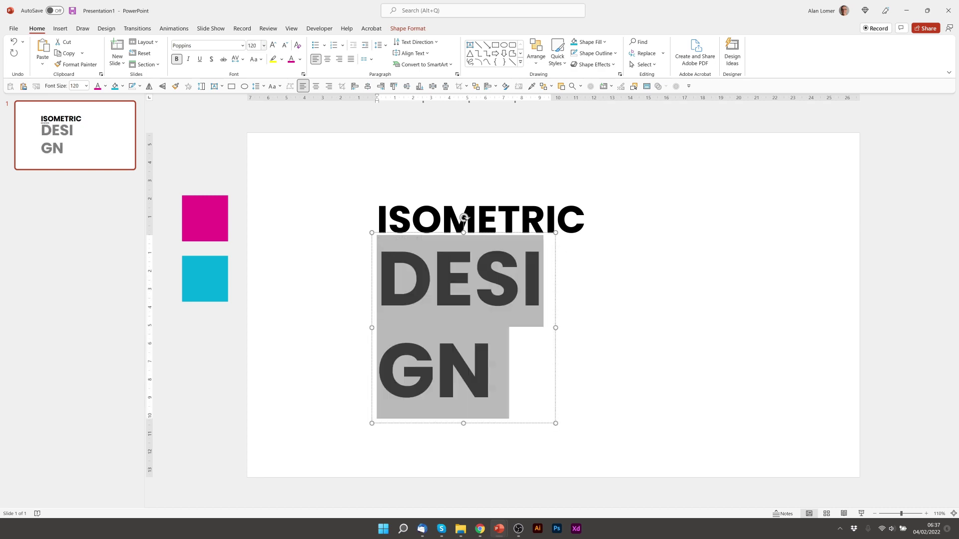
drag(555, 327, 708, 327)
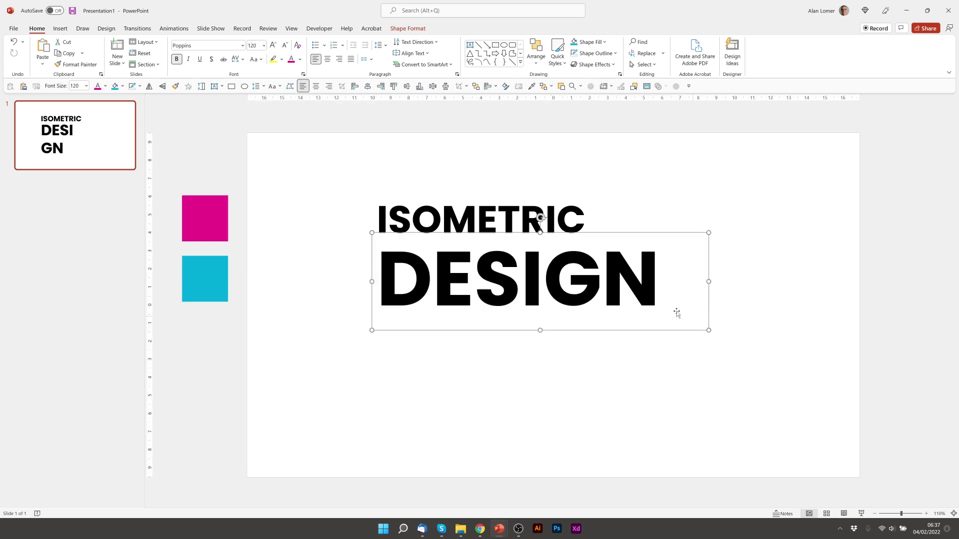
Step: Color the DESIGN text cyan by sampling the cyan square with the Eyedropper
click(300, 60)
click(320, 170)
click(201, 276)
Step: Color the ISOMETRIC text magenta to match the magenta square
double_click(479, 219)
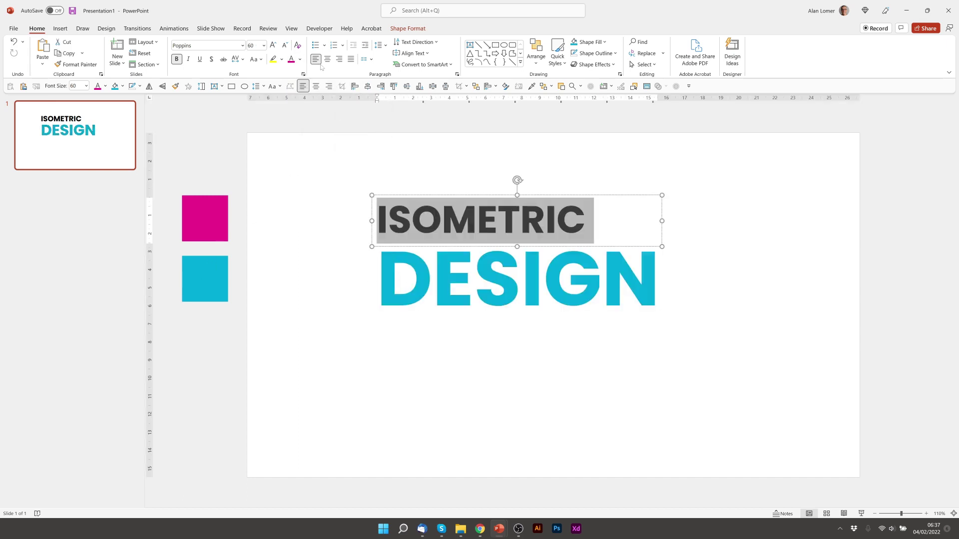
click(300, 59)
click(312, 184)
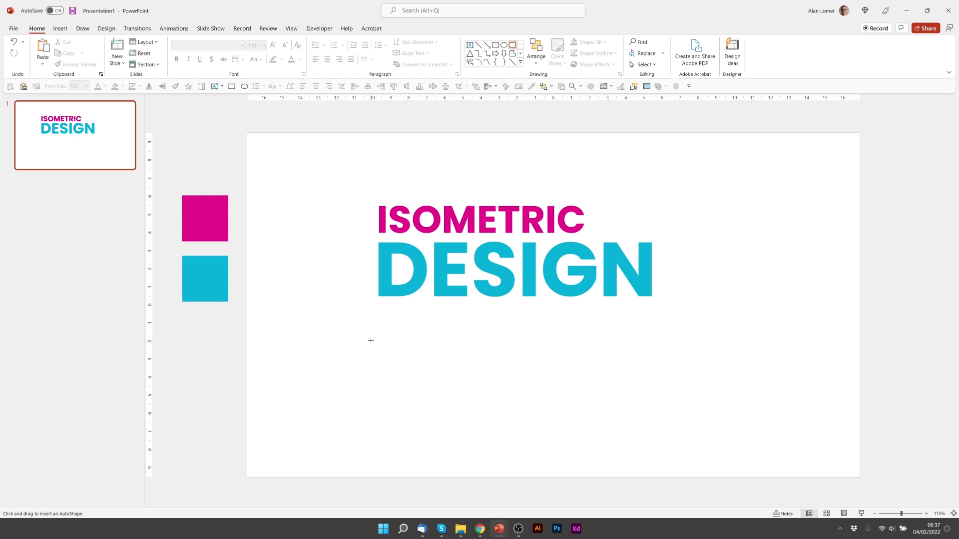
Step: Place a 2.54 cm rounded square below the start of DESIGN, with no outline and the recent magenta as fill
click(377, 328)
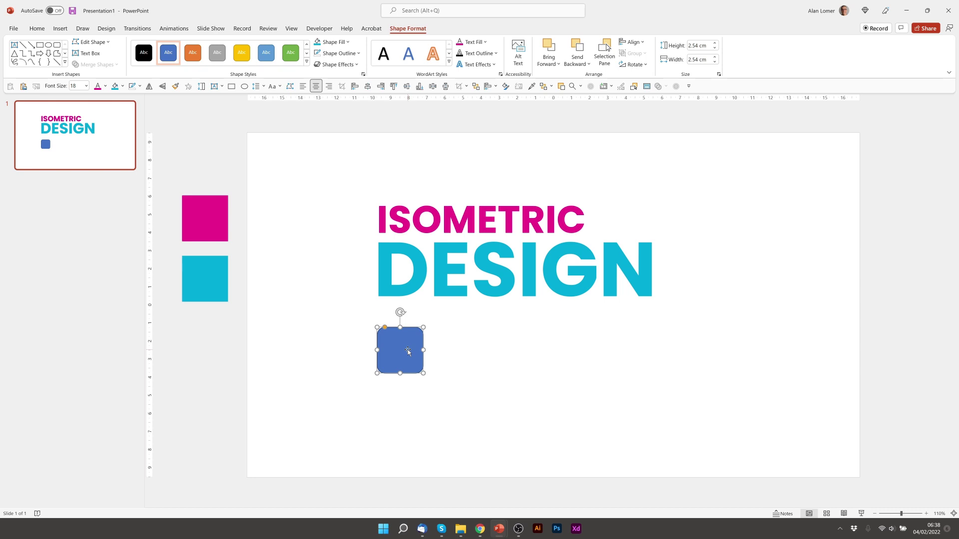
click(37, 28)
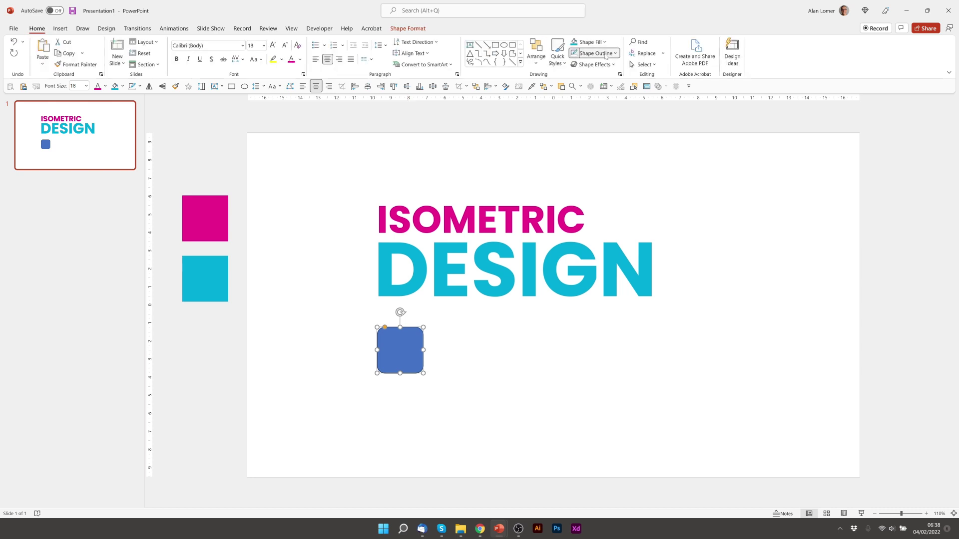
click(594, 53)
click(597, 177)
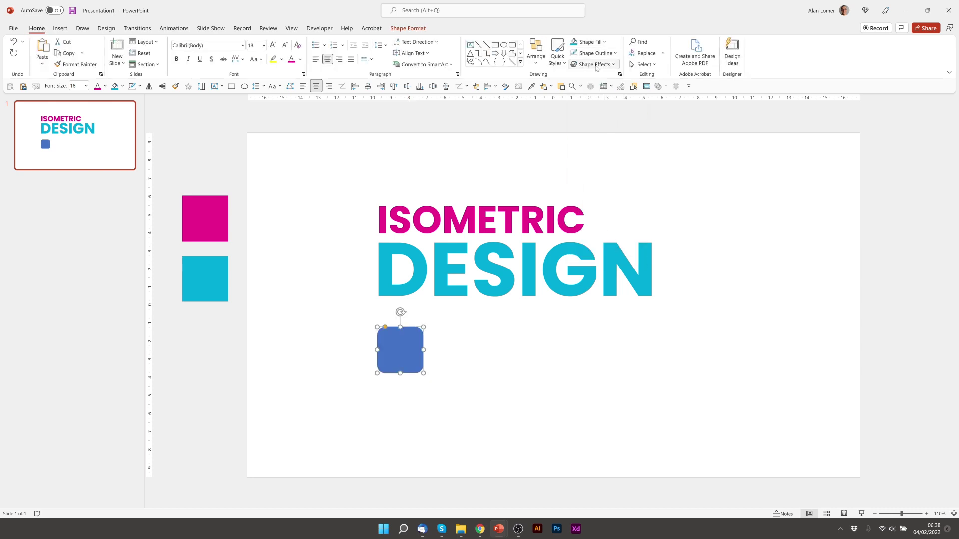
click(592, 43)
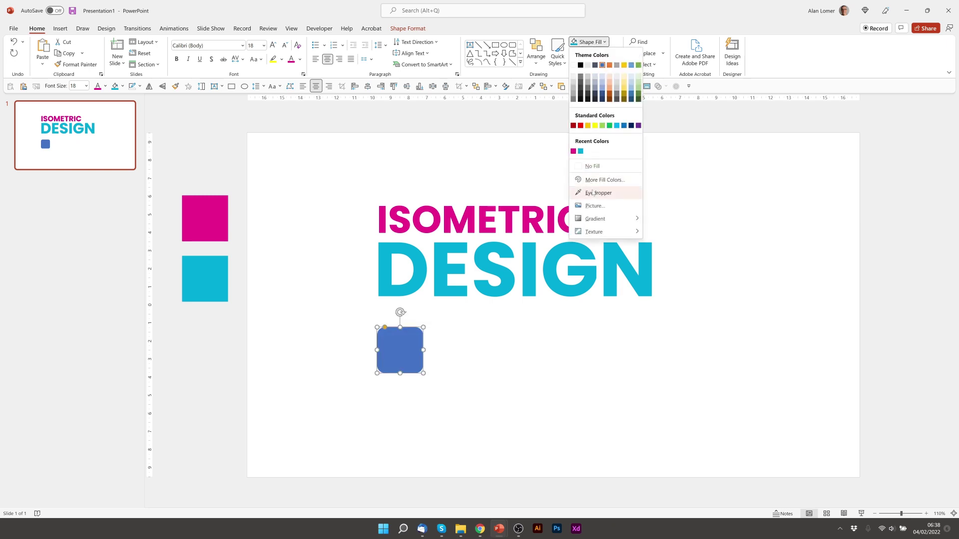
click(573, 151)
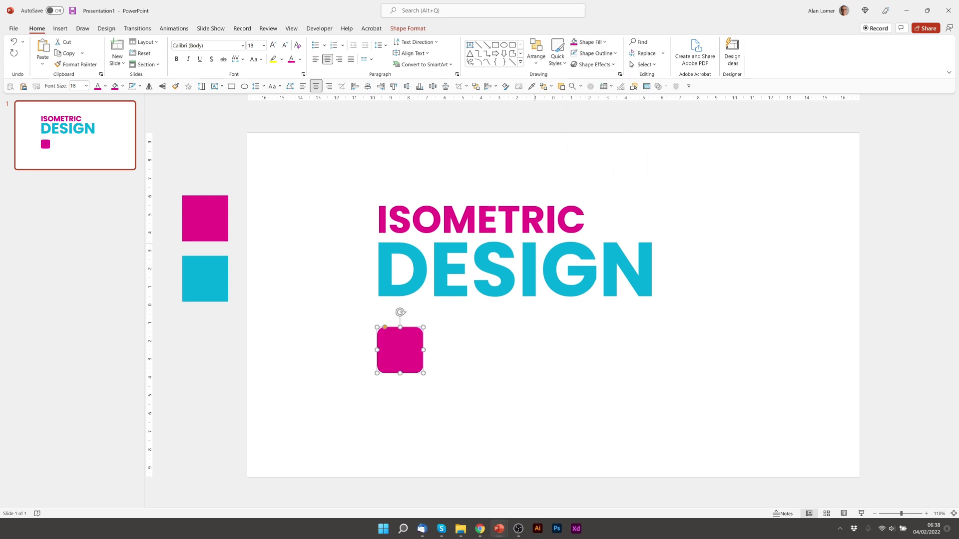
Step: Draw a tall rounded rectangle to the right of the small magenta square and size it 7 cm high by 3.5 cm wide
click(513, 45)
drag(462, 326, 533, 443)
right_click(507, 359)
click(530, 333)
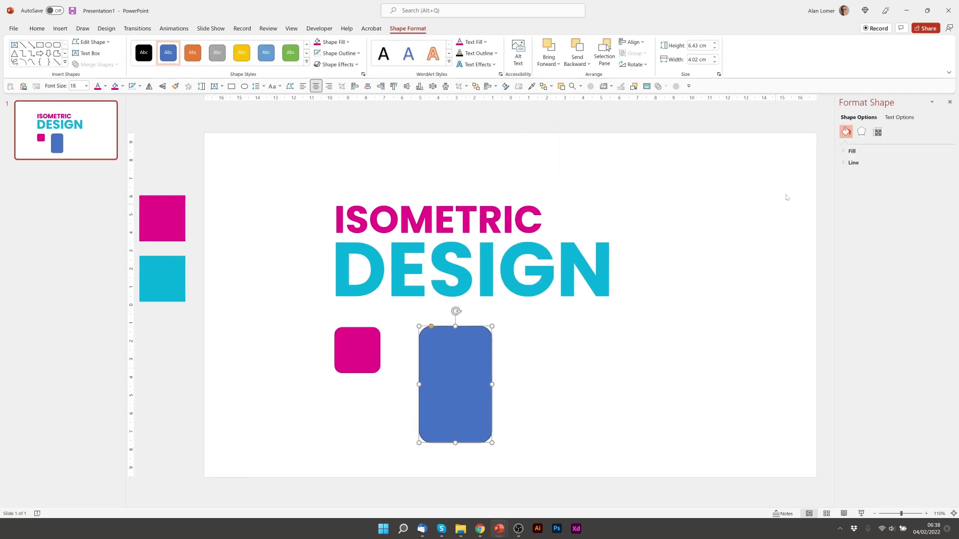
click(878, 132)
click(843, 151)
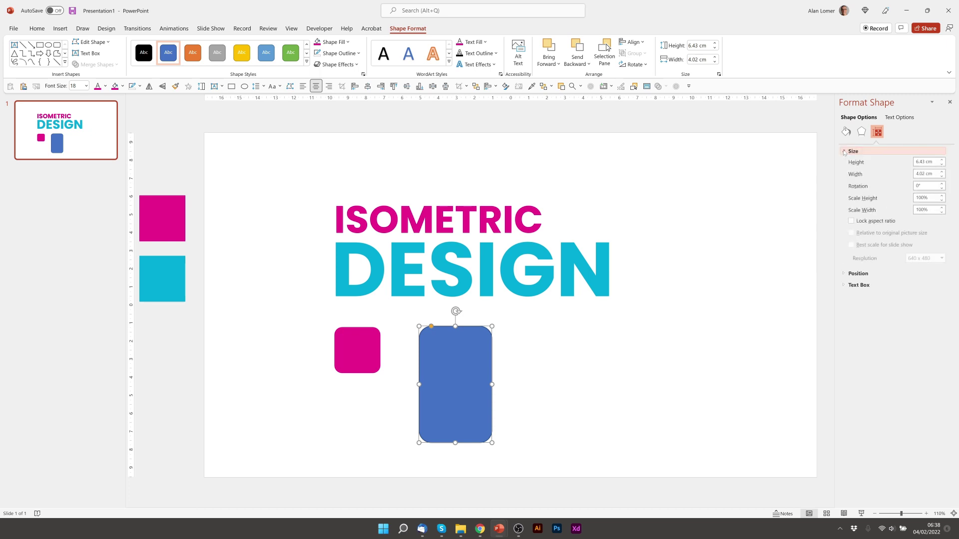
key(Tab)
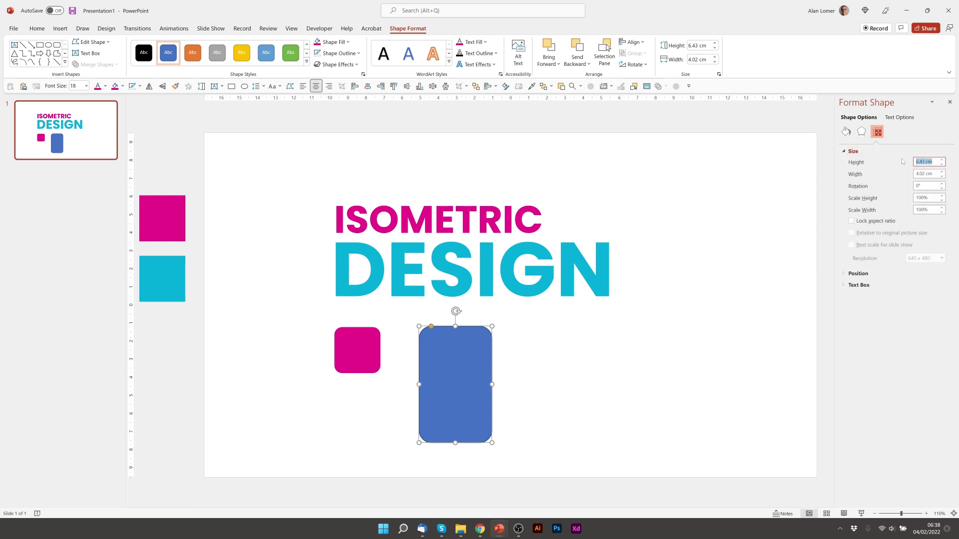
text(7)
key(Tab)
text(3.5)
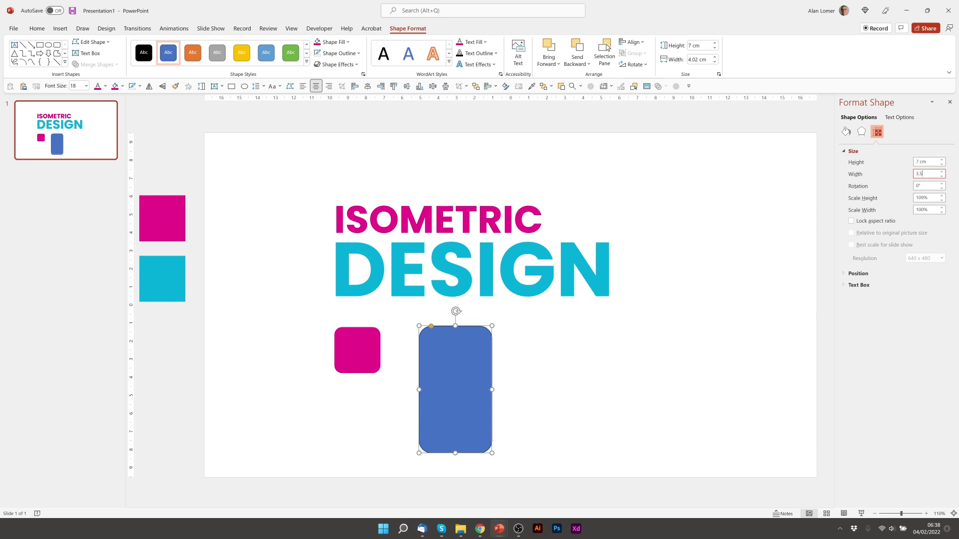
key(Tab)
Step: Increase the tall rectangle's corner rounding to the maximum so it forms a pill shape
click(430, 327)
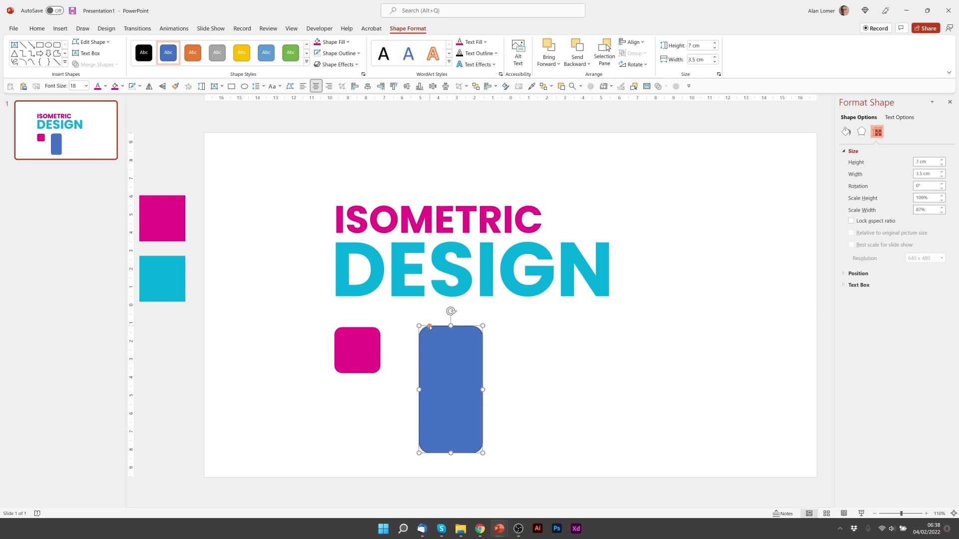
drag(430, 327, 467, 331)
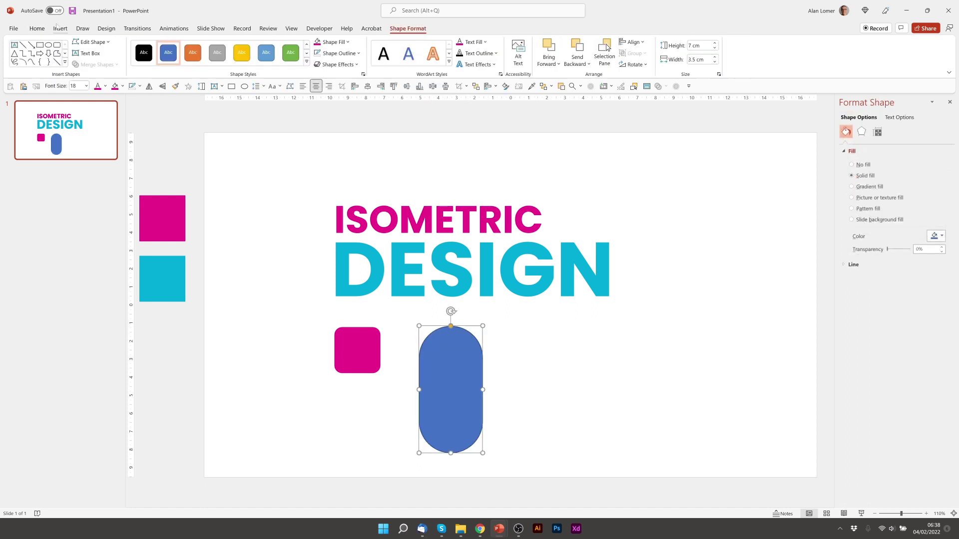
Step: Remove the pill shape's outline and fill it with magenta
click(37, 29)
click(595, 53)
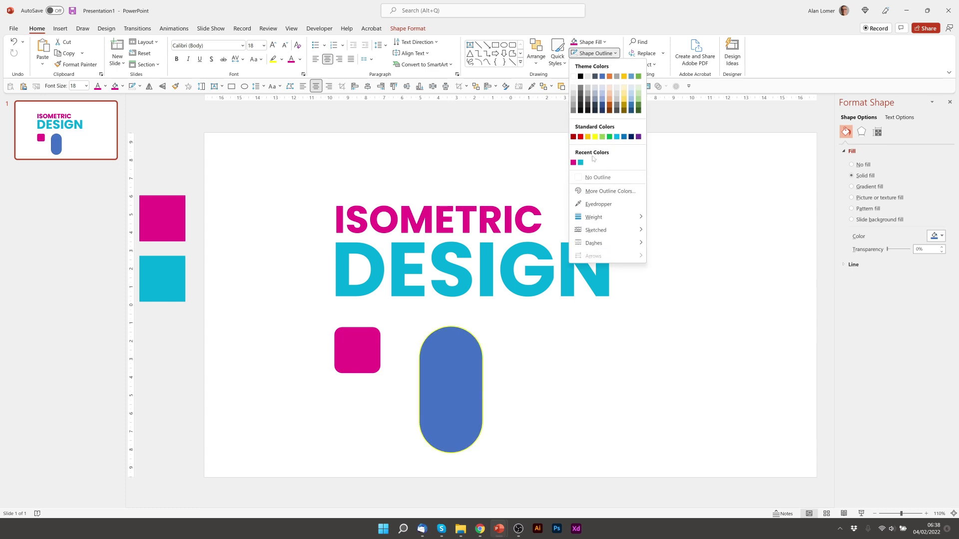
click(603, 180)
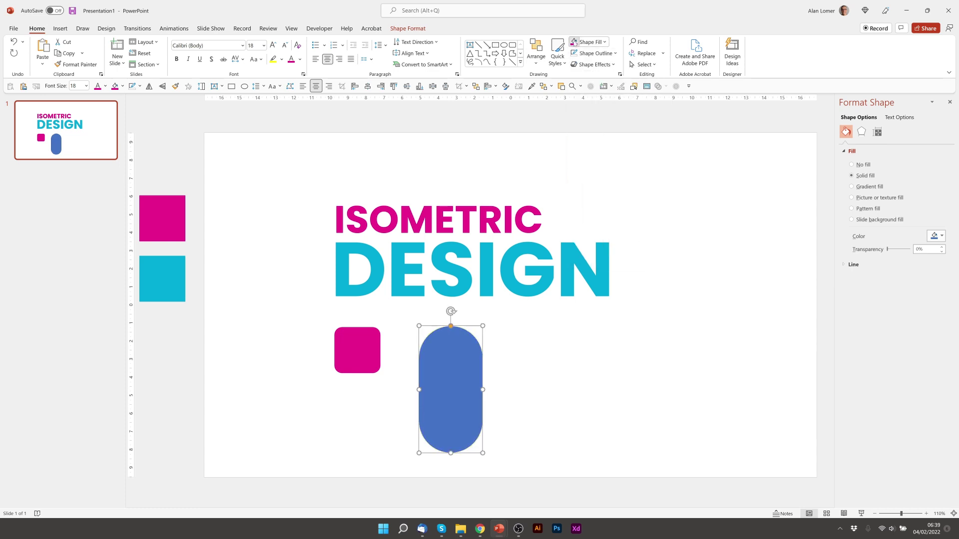
click(573, 42)
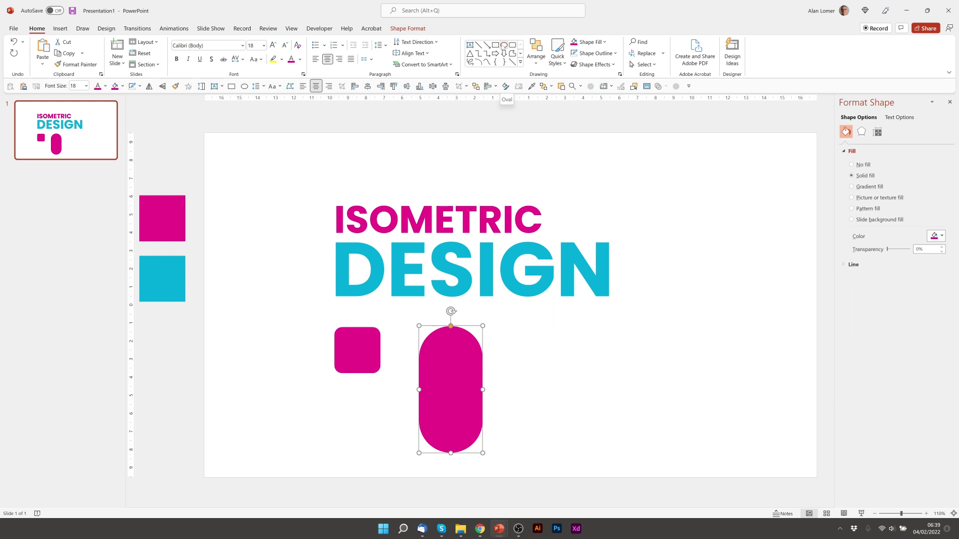
Step: Insert a 2.54 cm circle and position it centered inside the rounded upper end of the magenta pill
click(503, 45)
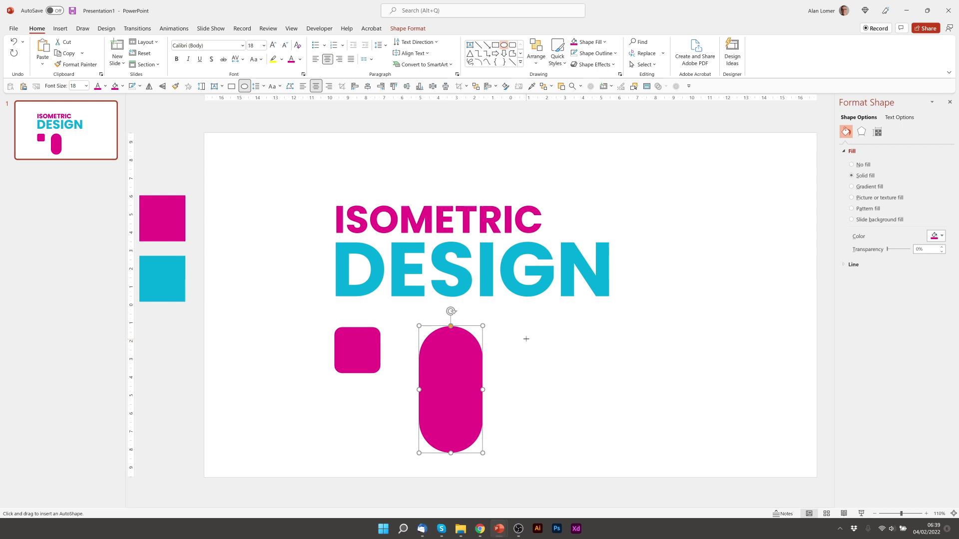
click(526, 339)
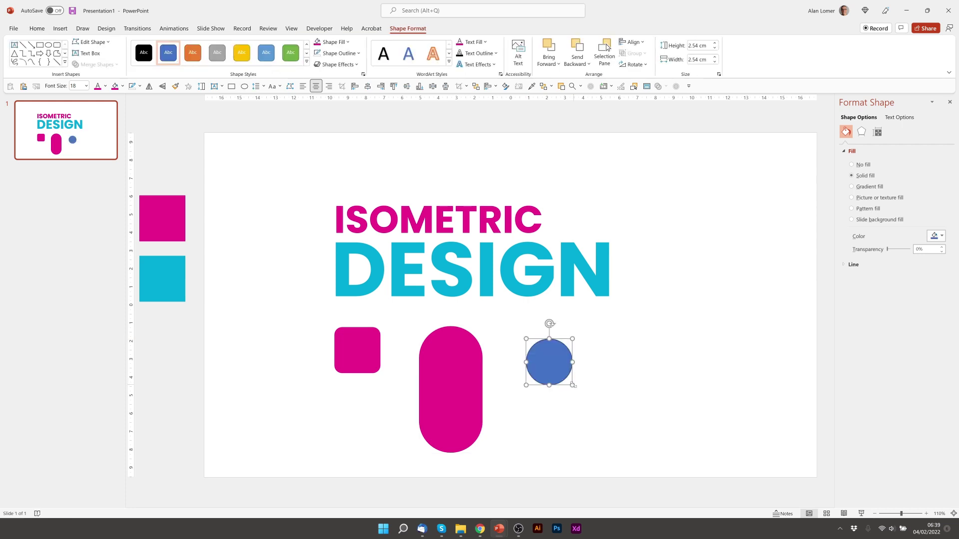
drag(563, 371, 463, 361)
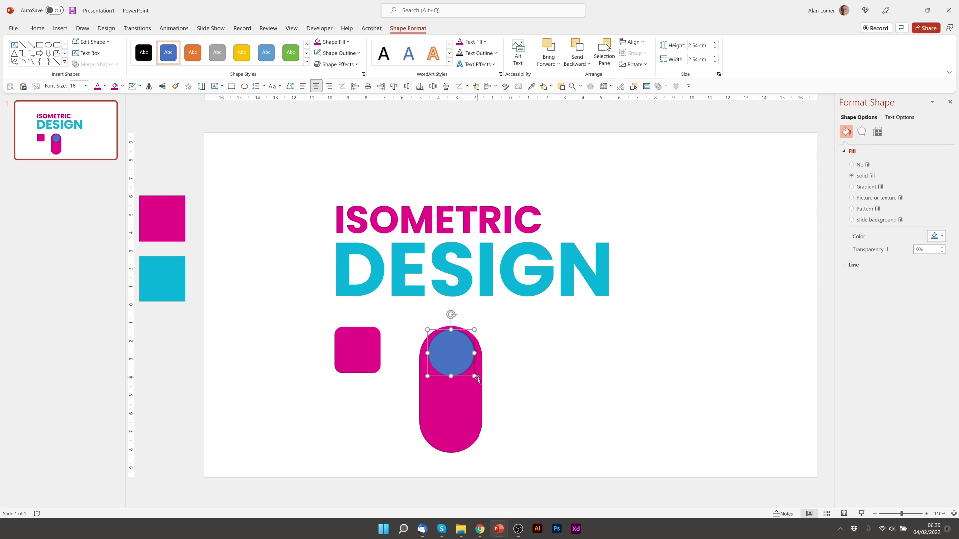
Step: Enlarge the circle almost to the pill's width, and merge it with the pill using Combine to cut a round hole
drag(475, 375, 463, 354)
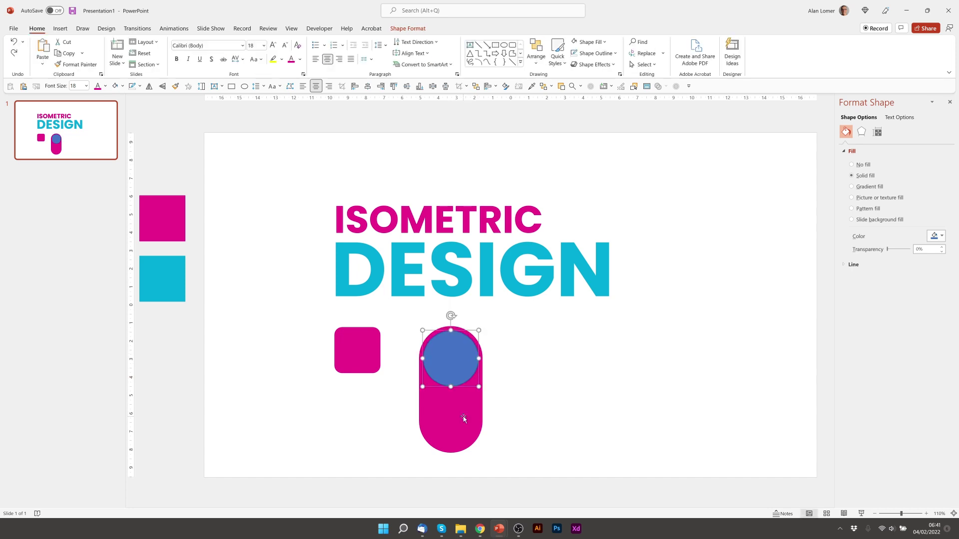
click(464, 418)
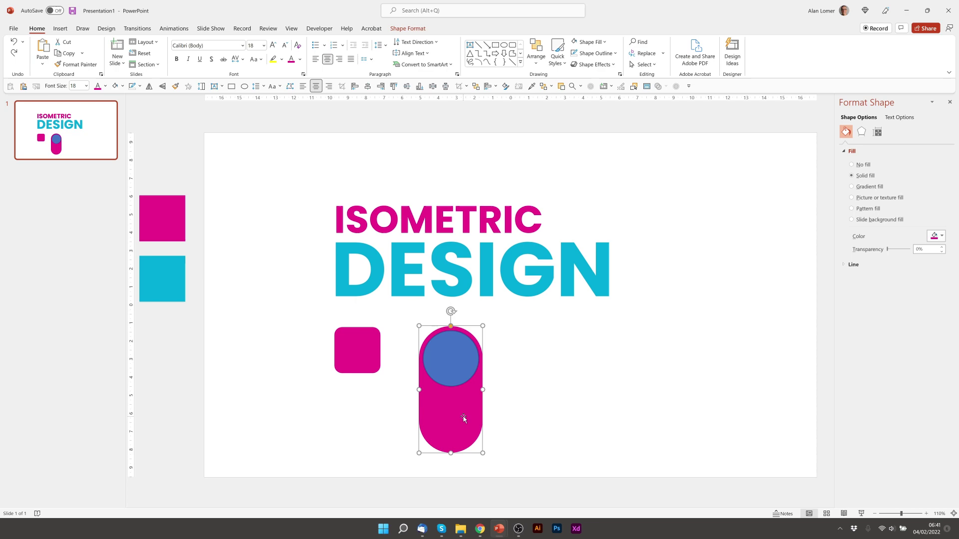
shift+click(446, 354)
click(403, 29)
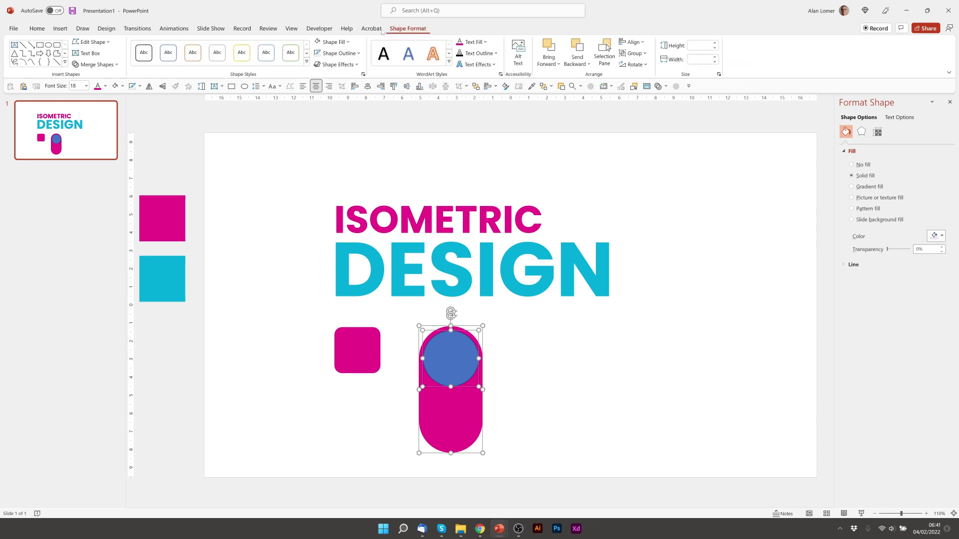
click(95, 65)
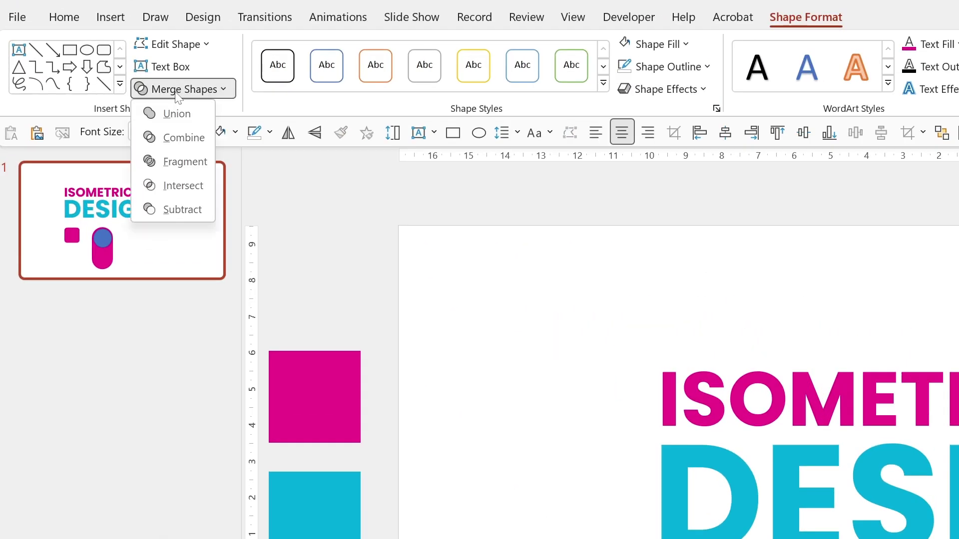
click(183, 139)
click(909, 332)
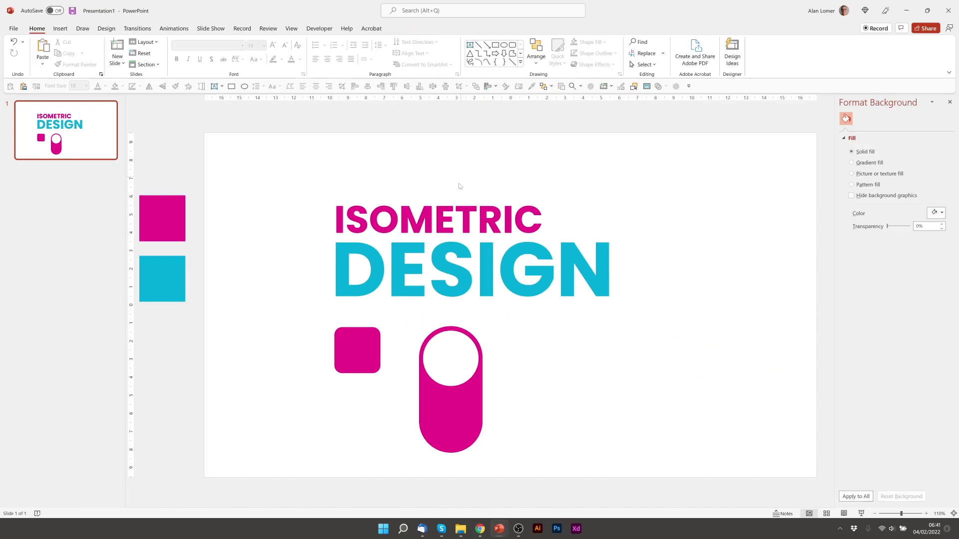
Step: Insert a 2.54 cm teardrop shape to the right of the pill, near its upper end
click(520, 63)
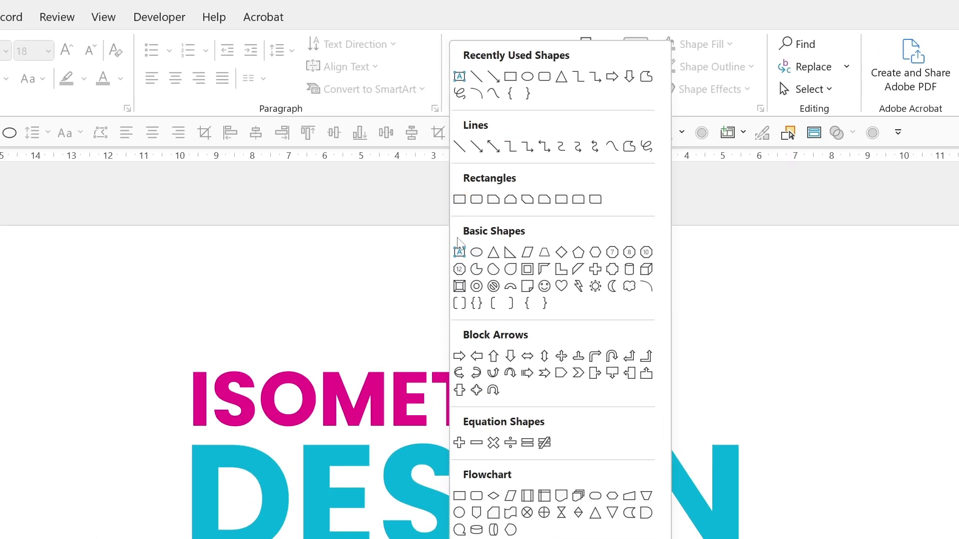
click(511, 271)
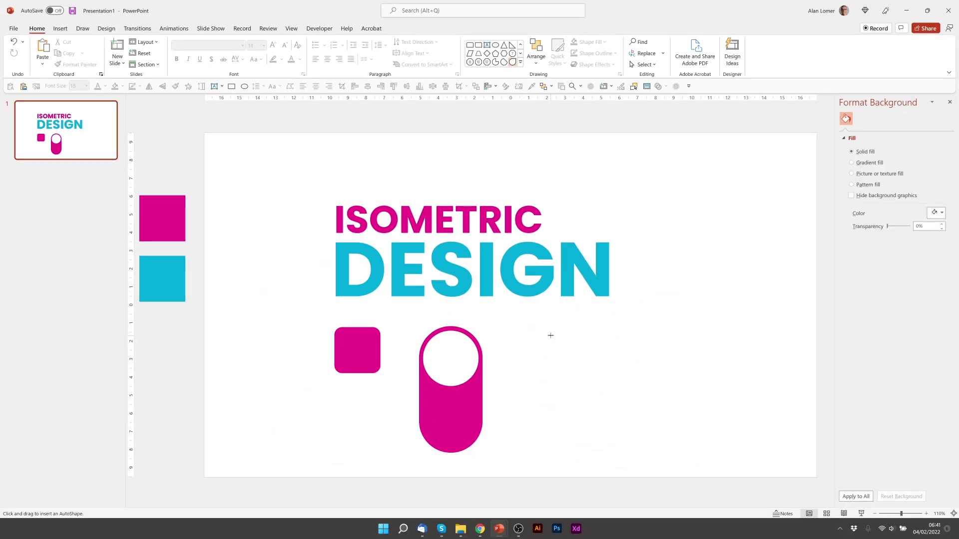
click(551, 335)
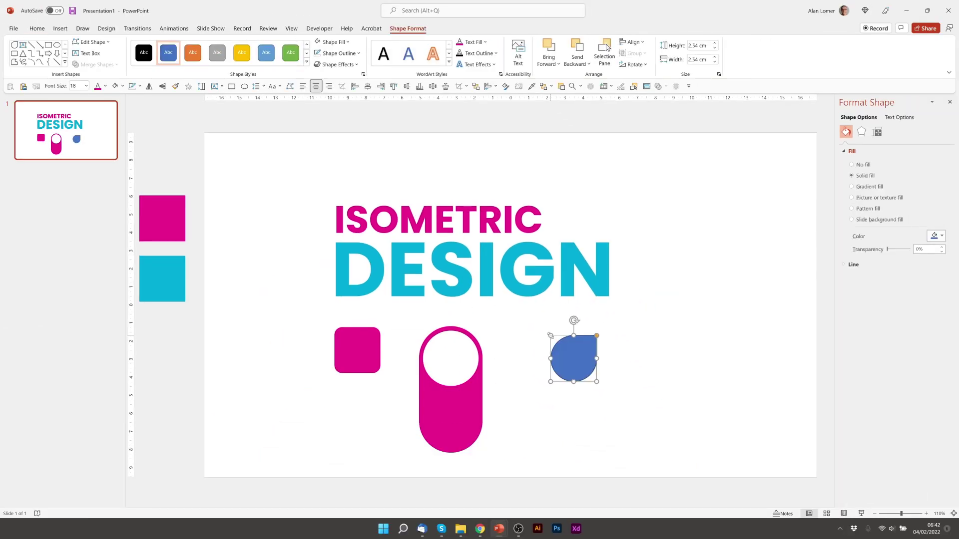
drag(574, 354, 544, 354)
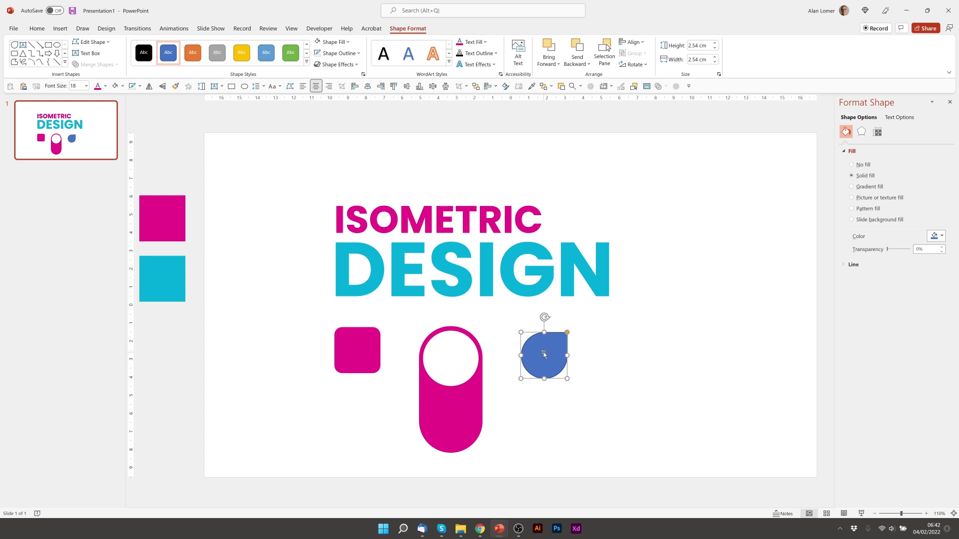
Step: Fill the teardrop with magenta and remove its outline
click(37, 28)
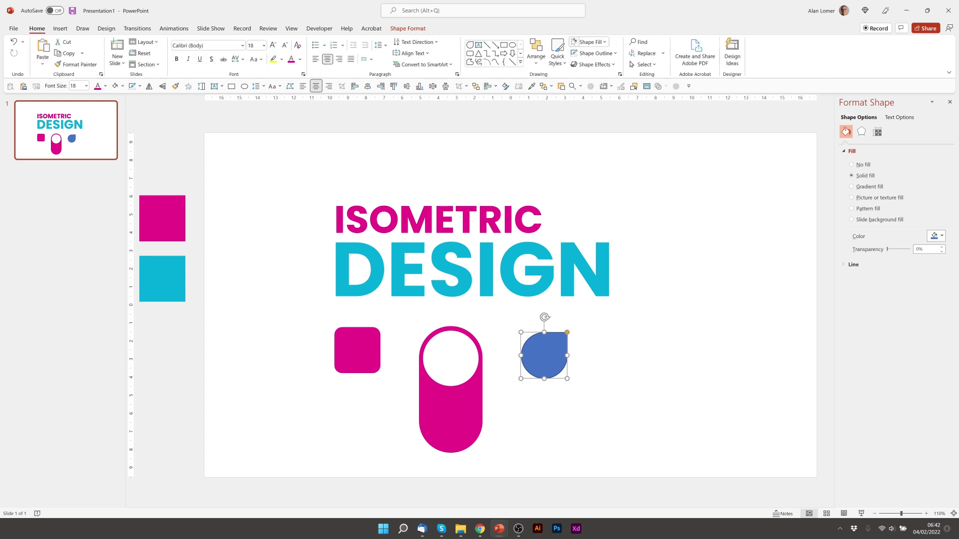
click(589, 42)
click(573, 151)
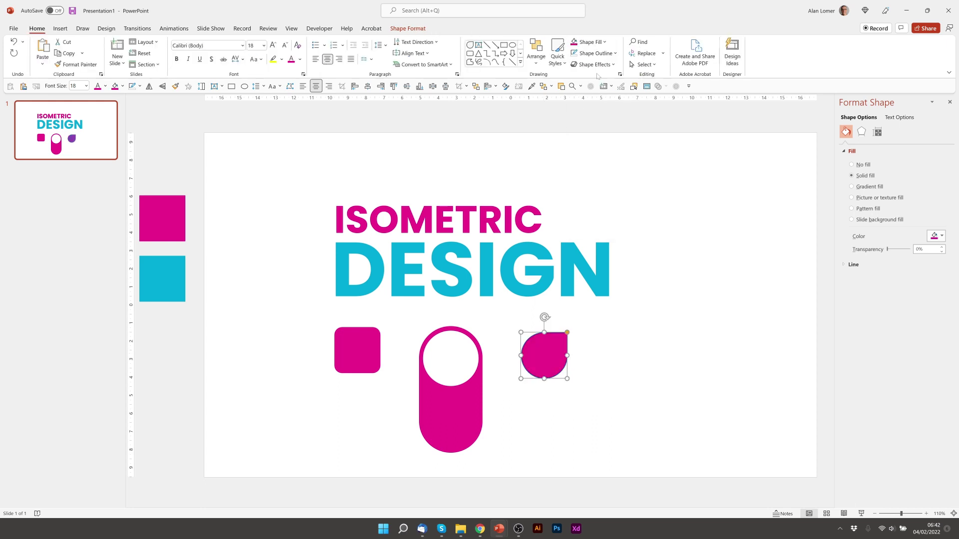
click(592, 54)
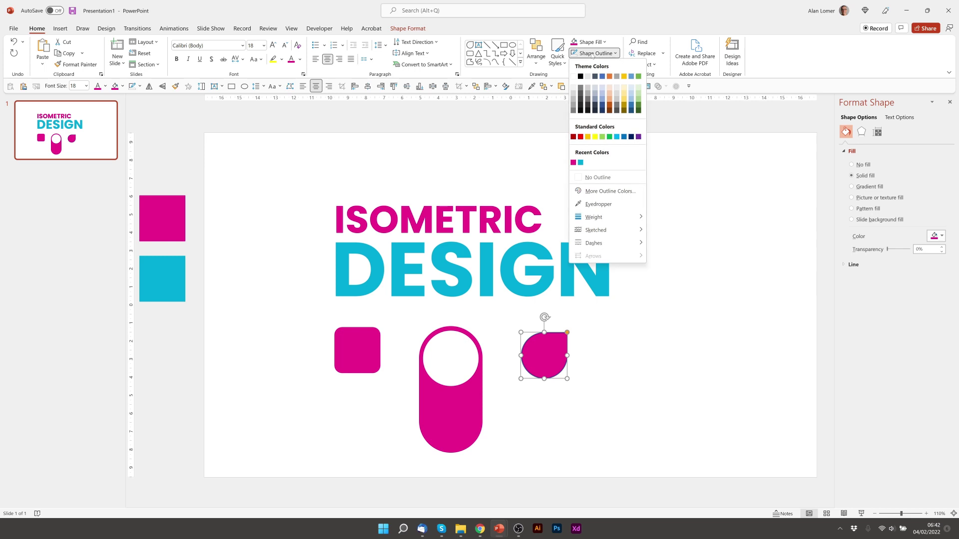
click(597, 178)
Step: Move the teardrop down, duplicate it directly above, and flip the copy vertically so the two pointed corners face each other
drag(549, 348, 547, 396)
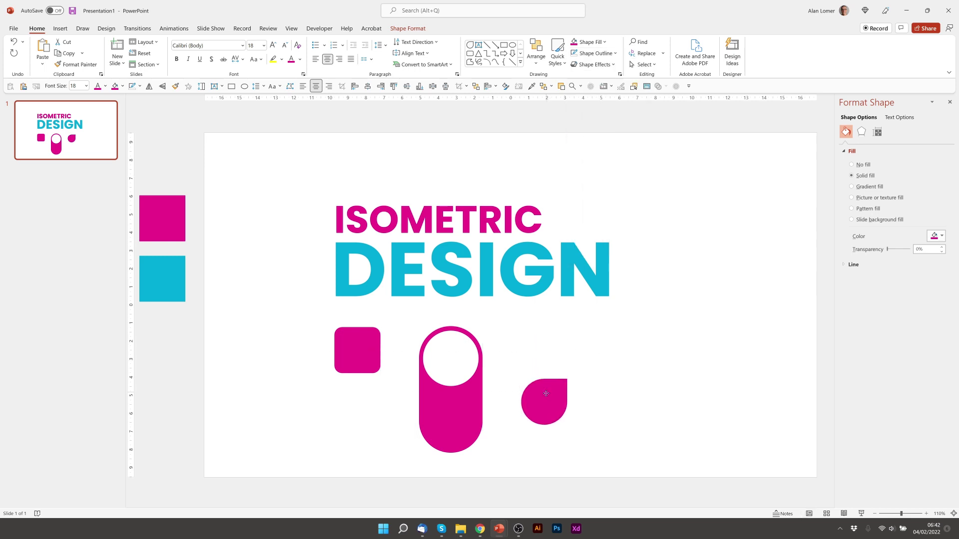
key(ctrl+d)
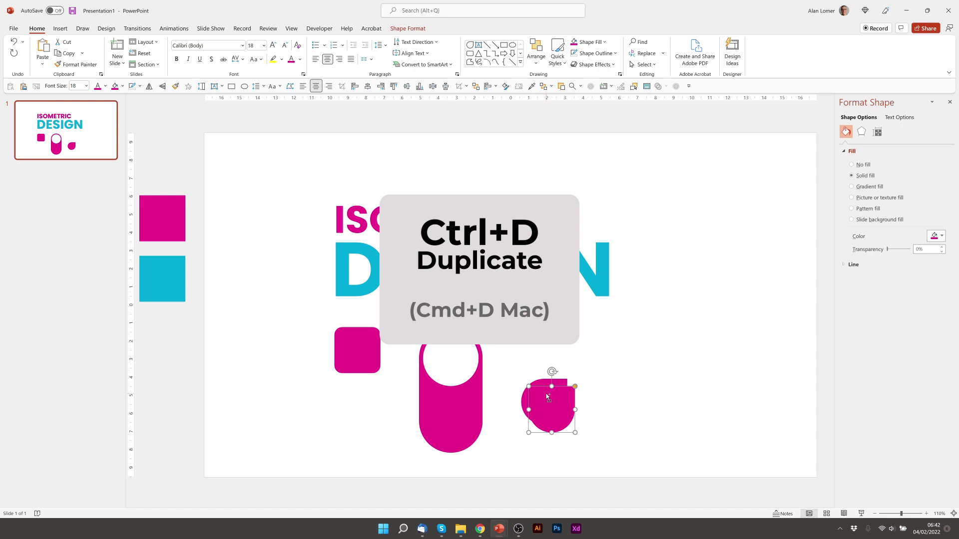
drag(556, 409, 547, 351)
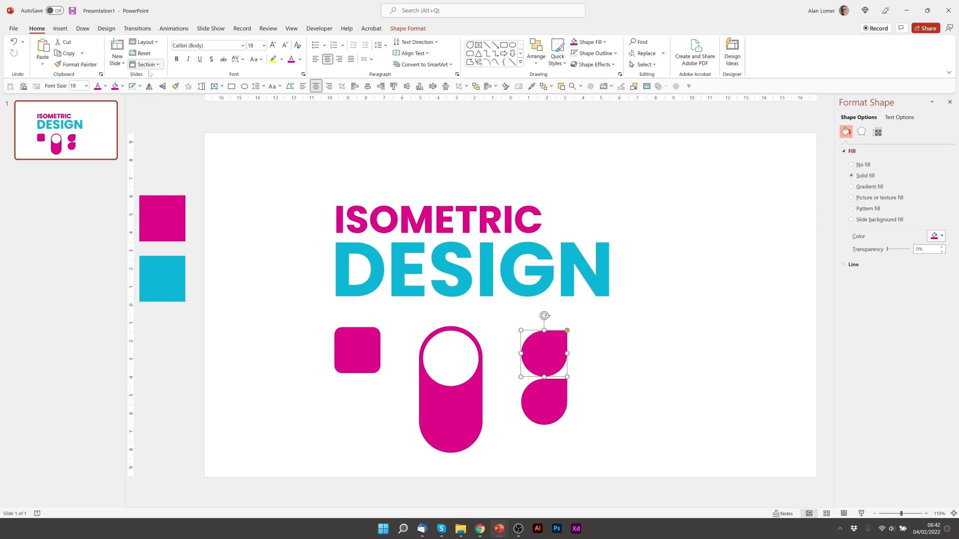
click(162, 86)
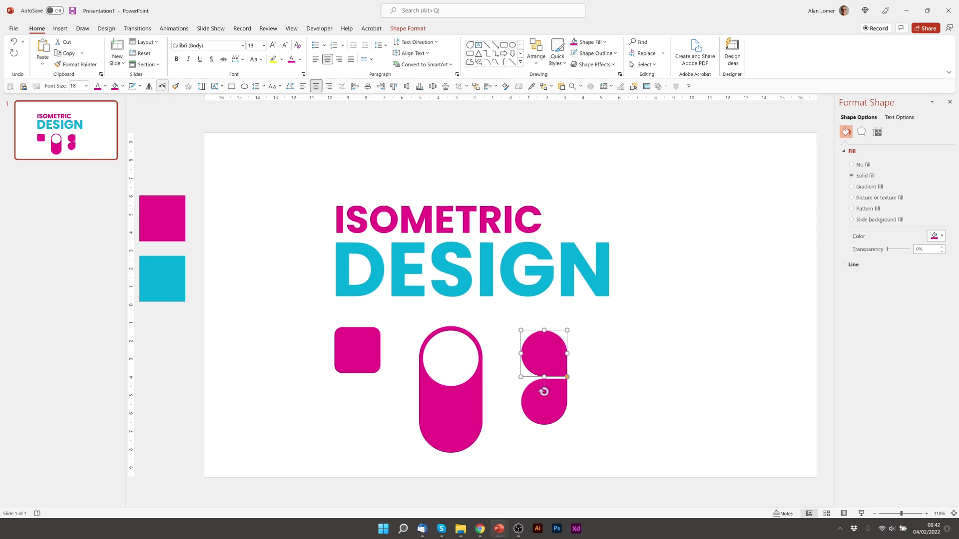
click(636, 376)
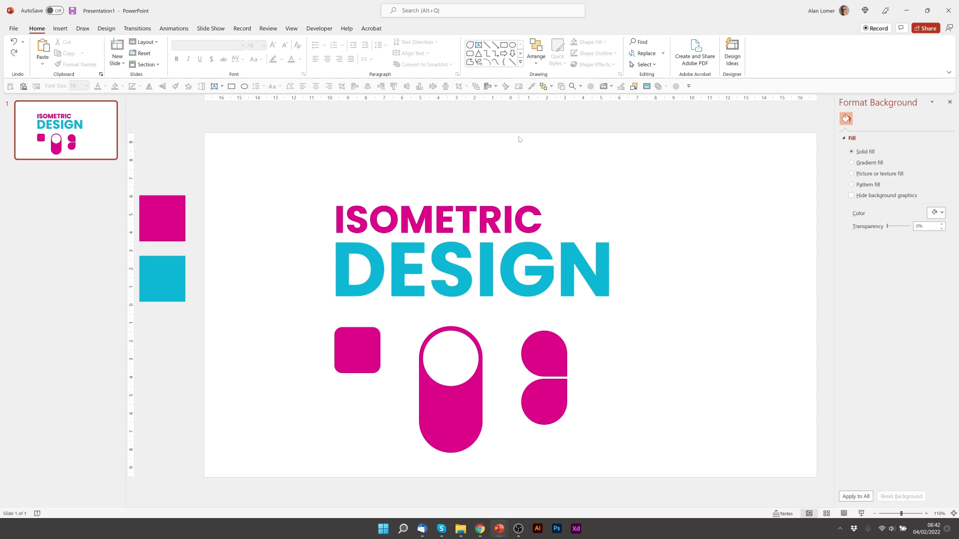
Step: Draw a narrow downward block arrow to the right of the teardrops, and give it a magenta fill without an outline
click(513, 56)
drag(602, 336, 627, 384)
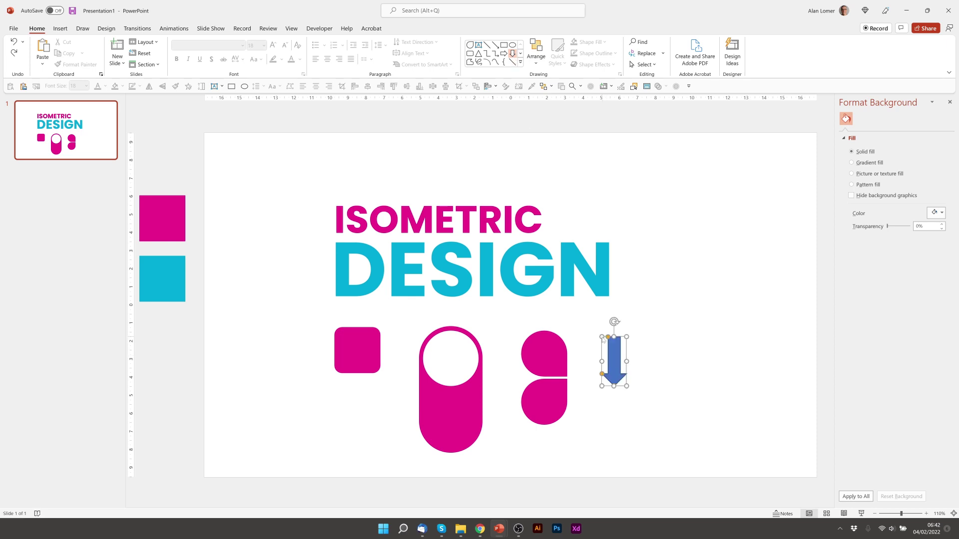
click(37, 29)
click(574, 42)
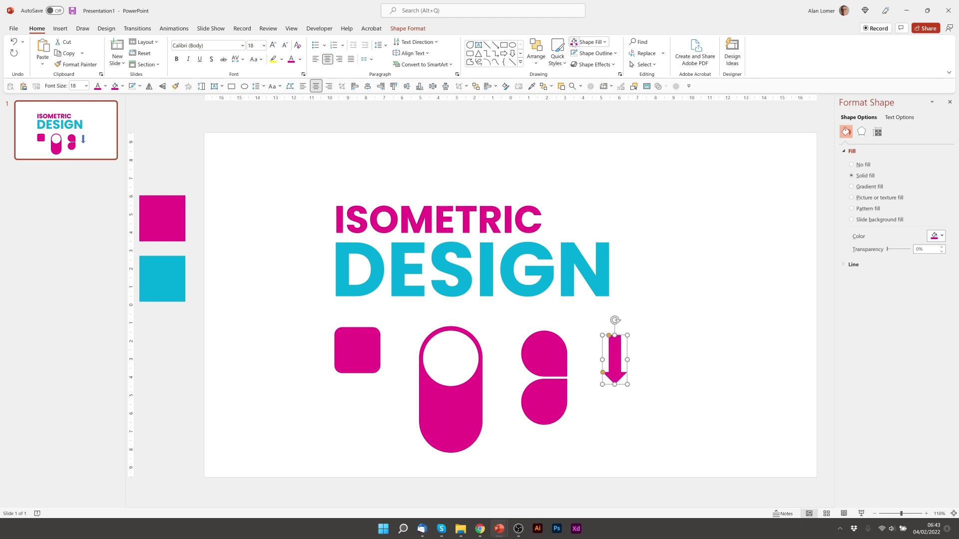
click(604, 382)
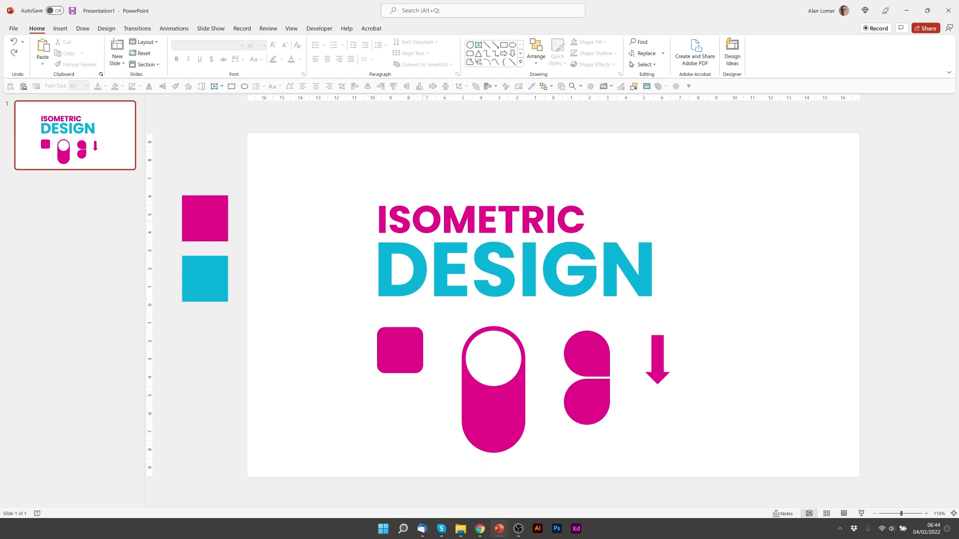
Step: Apply the Isometric: Bottom Down 3-D rotation preset to the ISOMETRIC text box
click(412, 220)
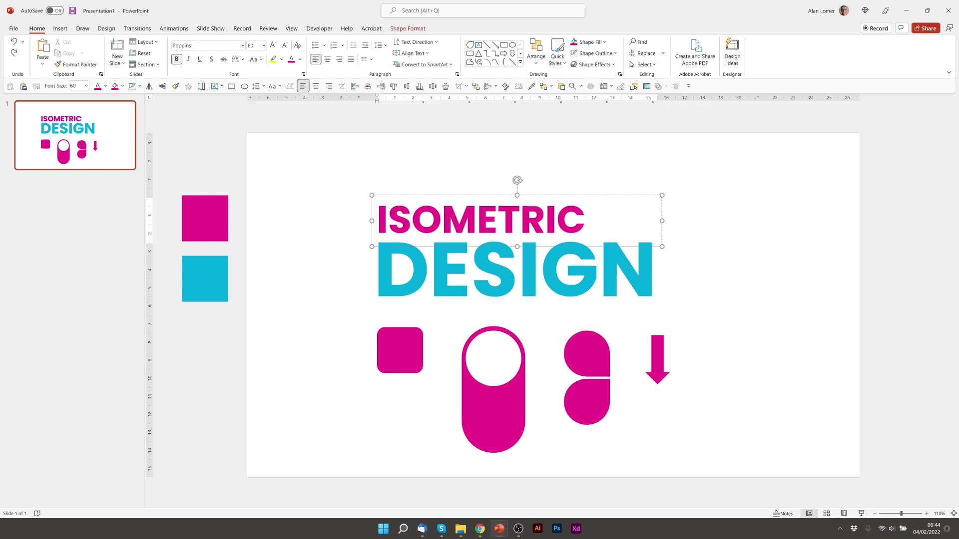
right_click(489, 200)
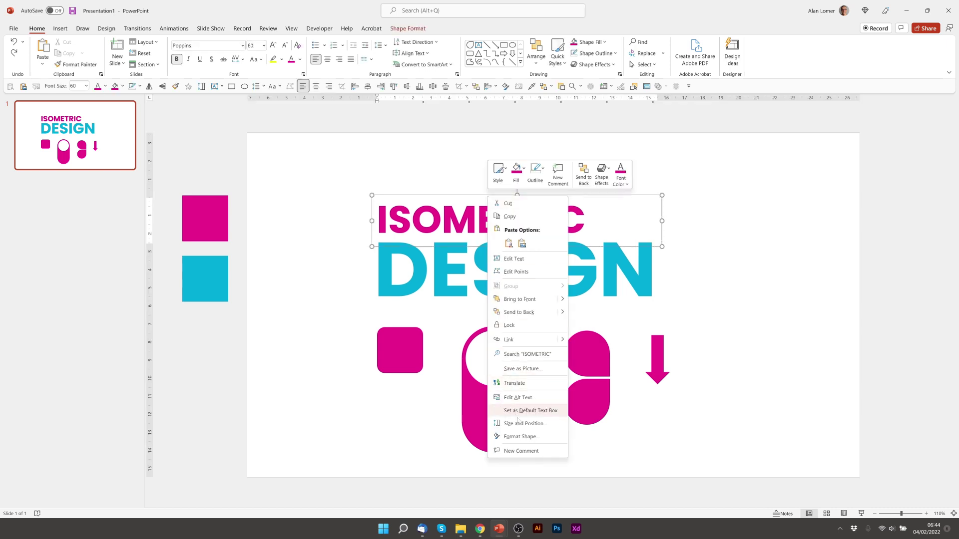
click(521, 436)
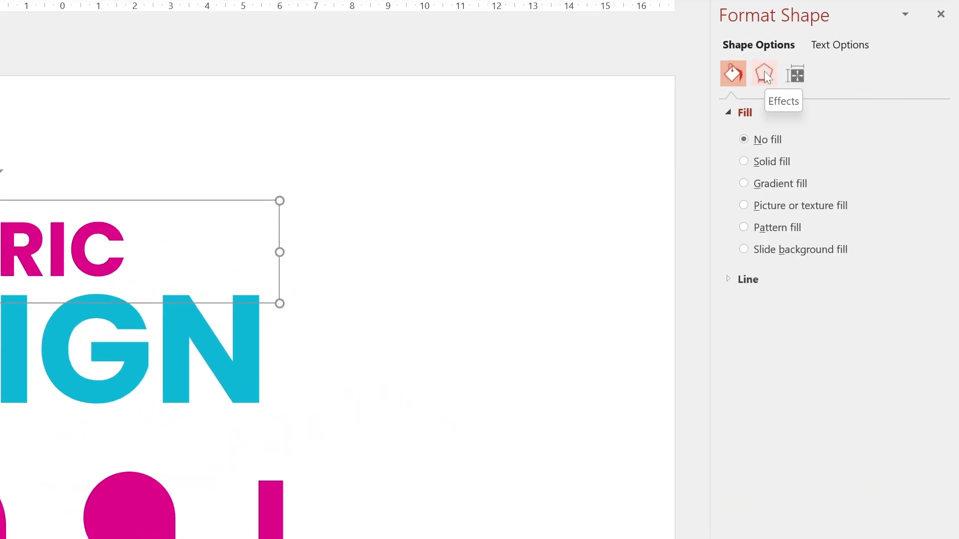
click(765, 75)
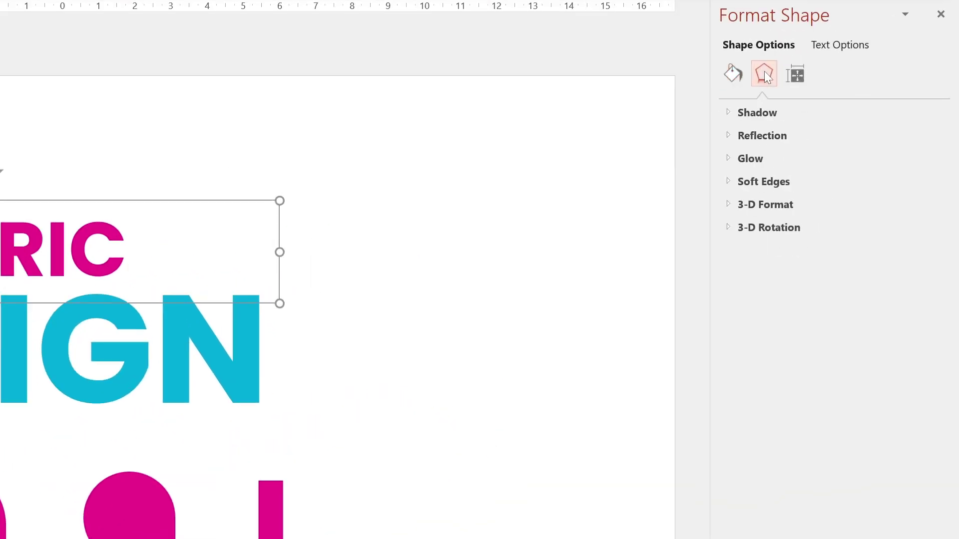
click(730, 229)
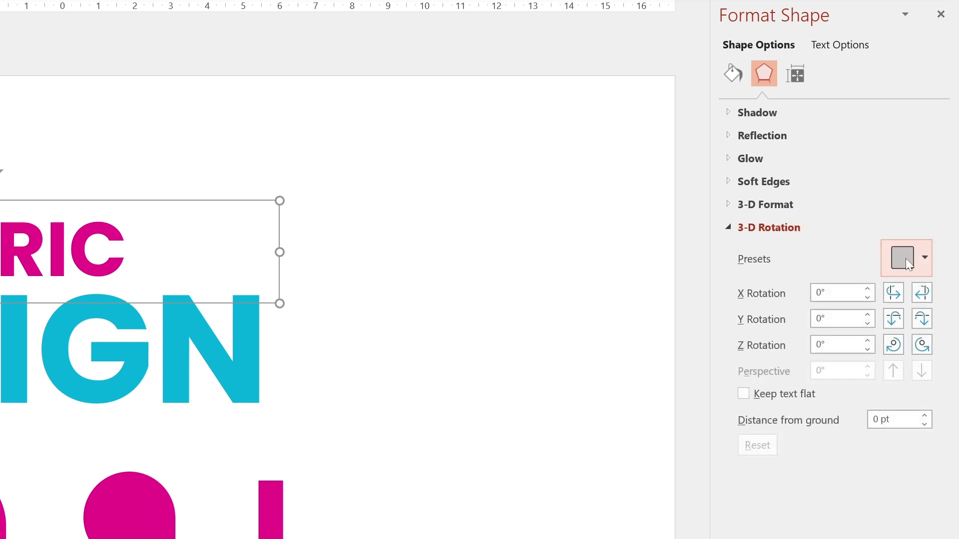
click(909, 264)
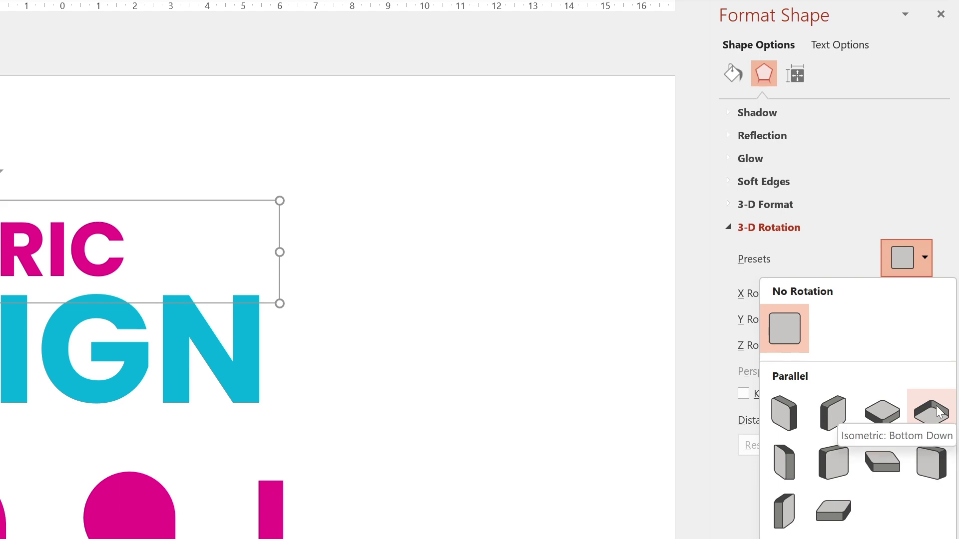
click(939, 412)
Step: Apply the same Isometric: Bottom Down 3-D rotation to the DESIGN text box
click(557, 269)
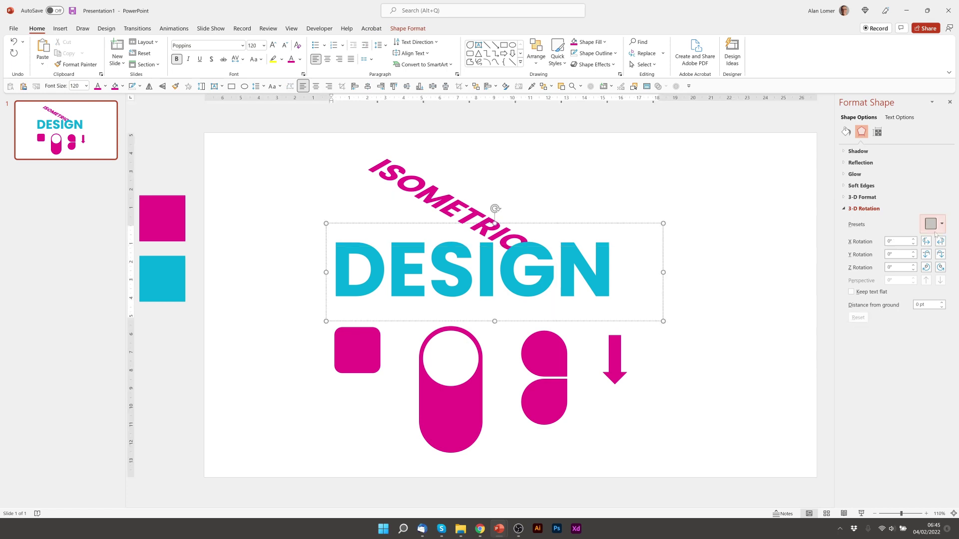
click(932, 224)
click(943, 300)
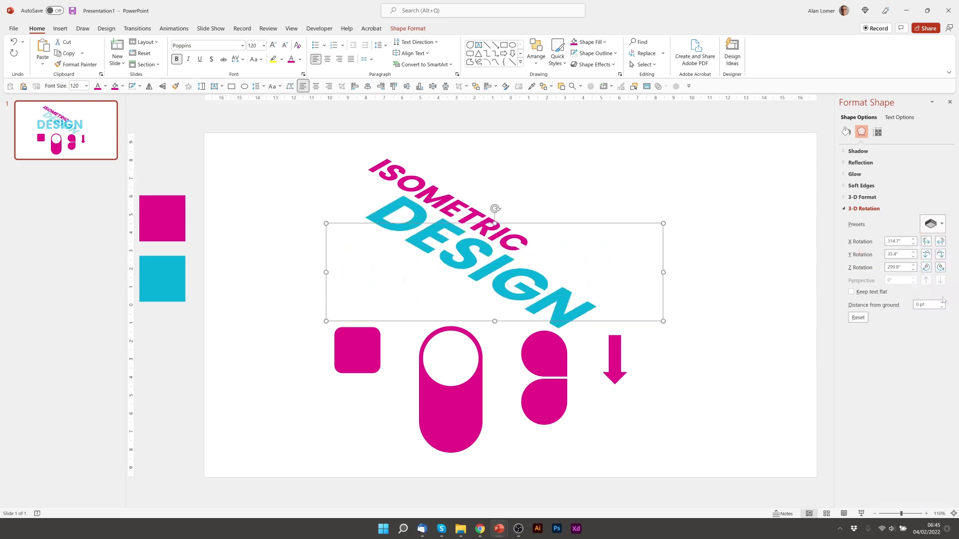
click(712, 412)
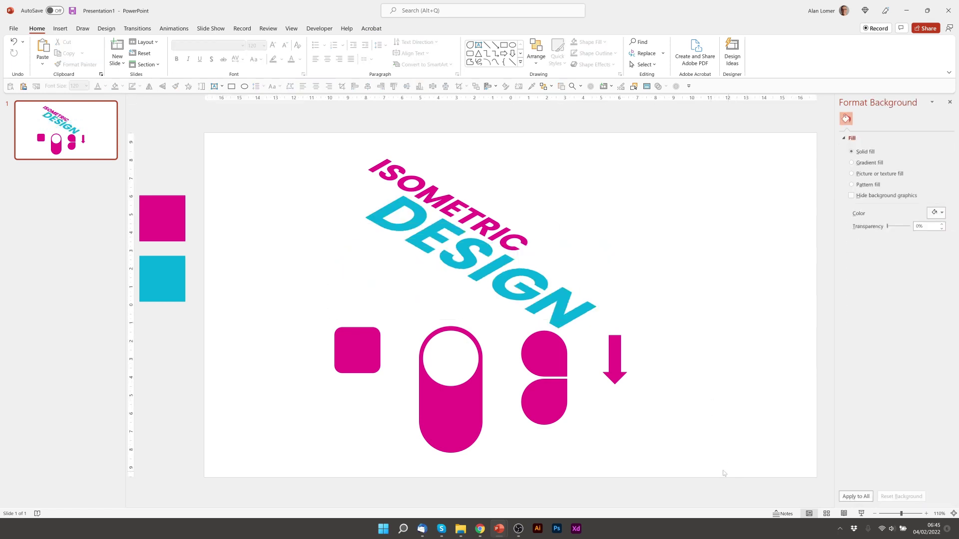
Step: Move all the magenta shapes below the title down together to make room for the rotated text
drag(724, 473, 242, 306)
drag(356, 348, 358, 397)
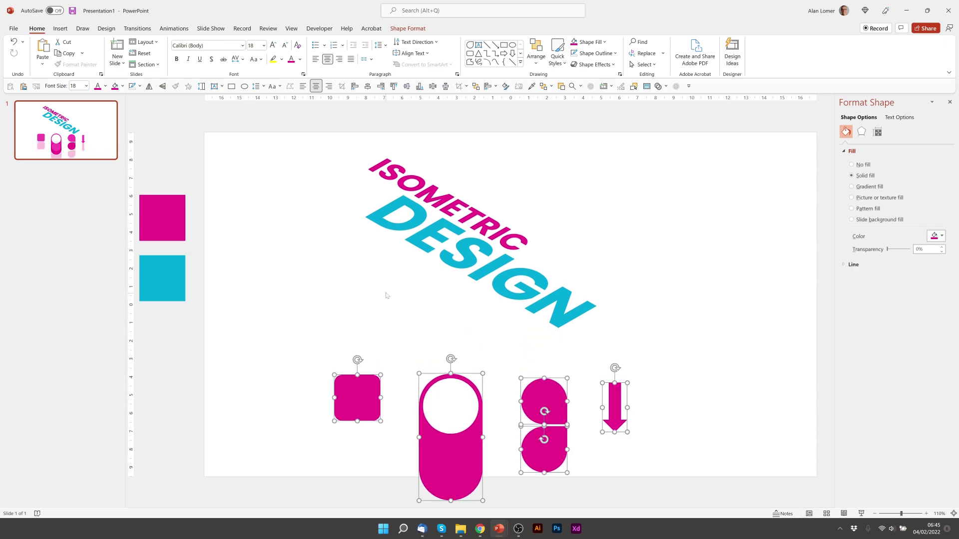
click(349, 272)
Step: Reposition the two title words so ISOMETRIC runs along the upper right side of DESIGN, and shift both up slightly
click(497, 270)
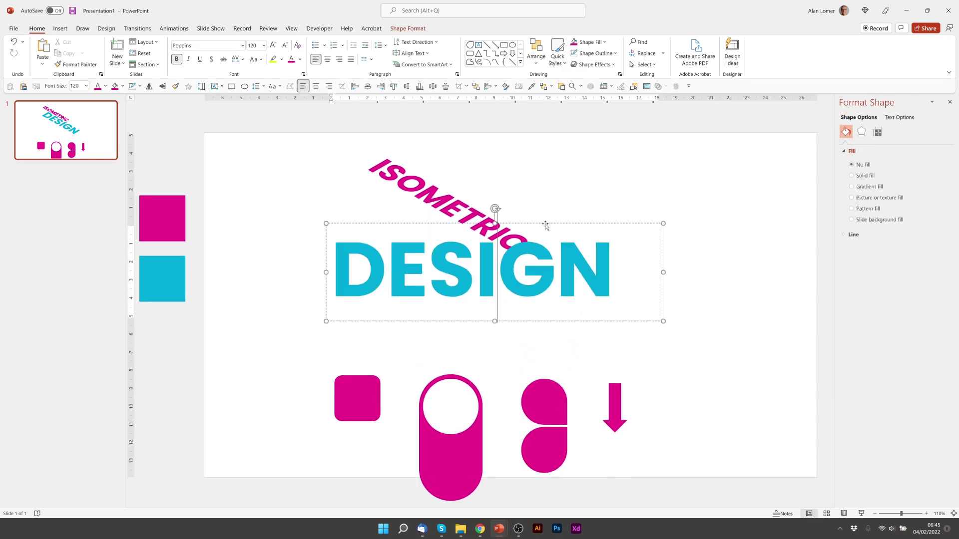
drag(546, 222, 555, 257)
click(480, 196)
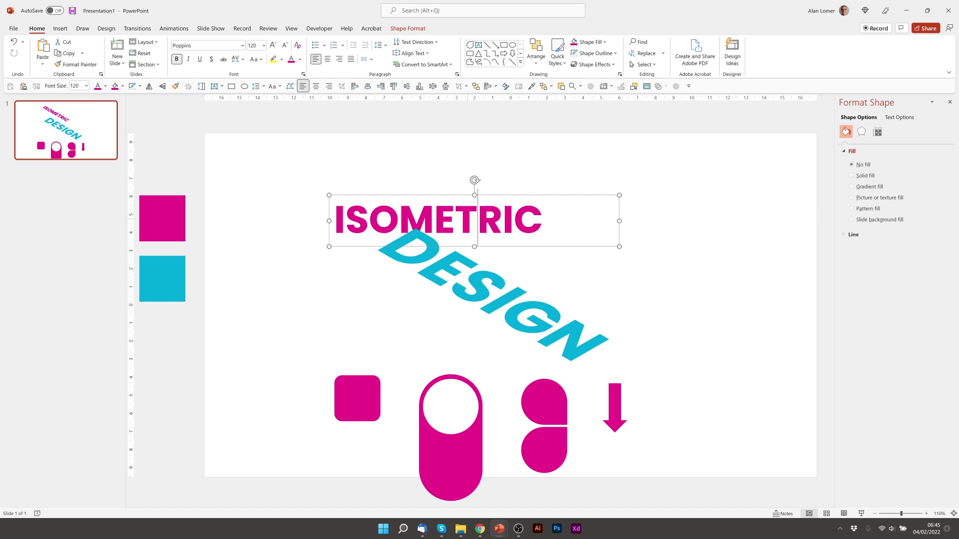
drag(481, 196, 588, 274)
shift+click(450, 280)
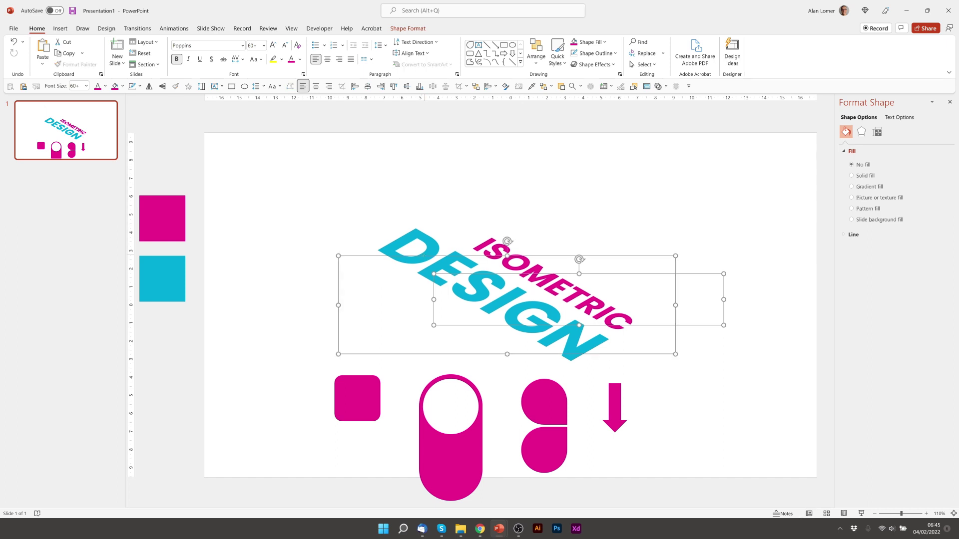
drag(364, 257, 364, 245)
click(300, 258)
Step: Move the magenta rounded square above the title and apply the Isometric: Top Up 3-D rotation preset to it
drag(360, 403, 513, 188)
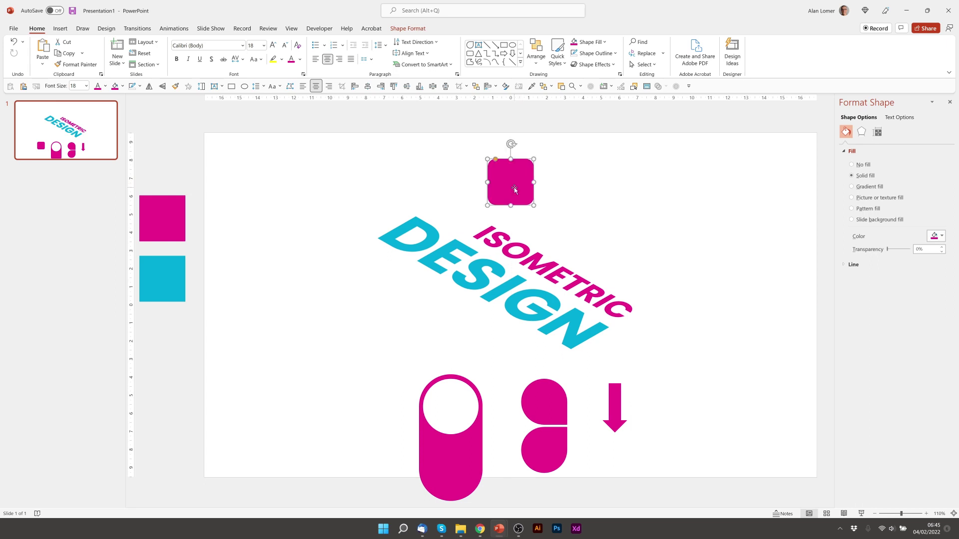
click(862, 132)
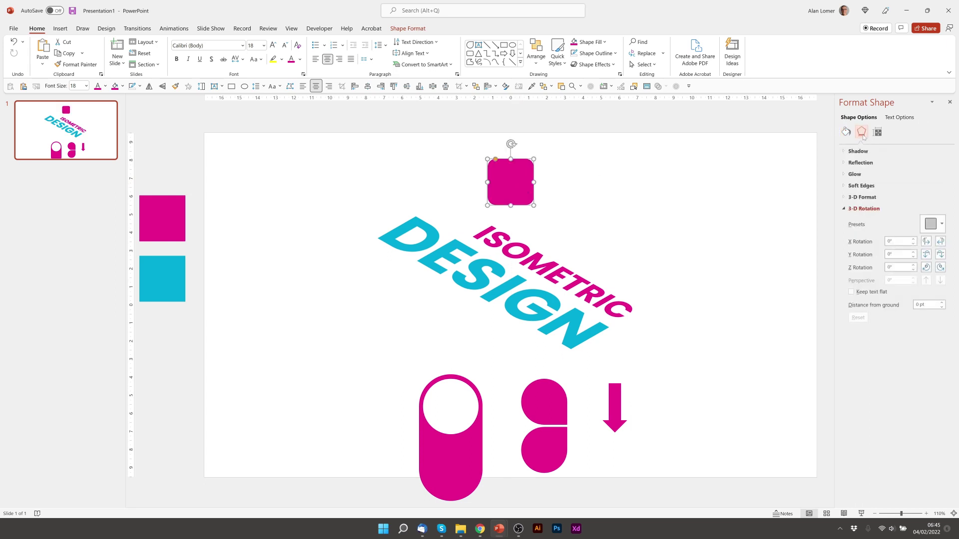
click(937, 226)
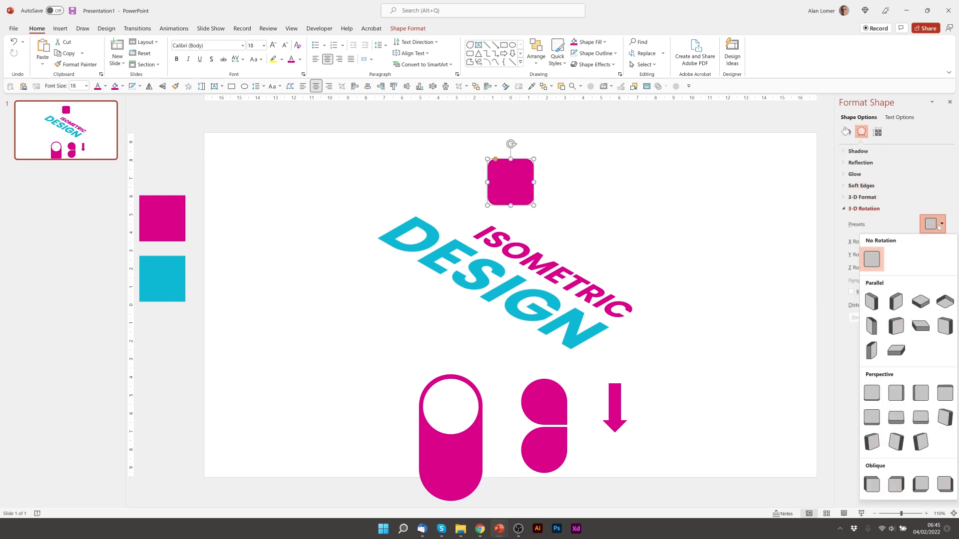
click(921, 301)
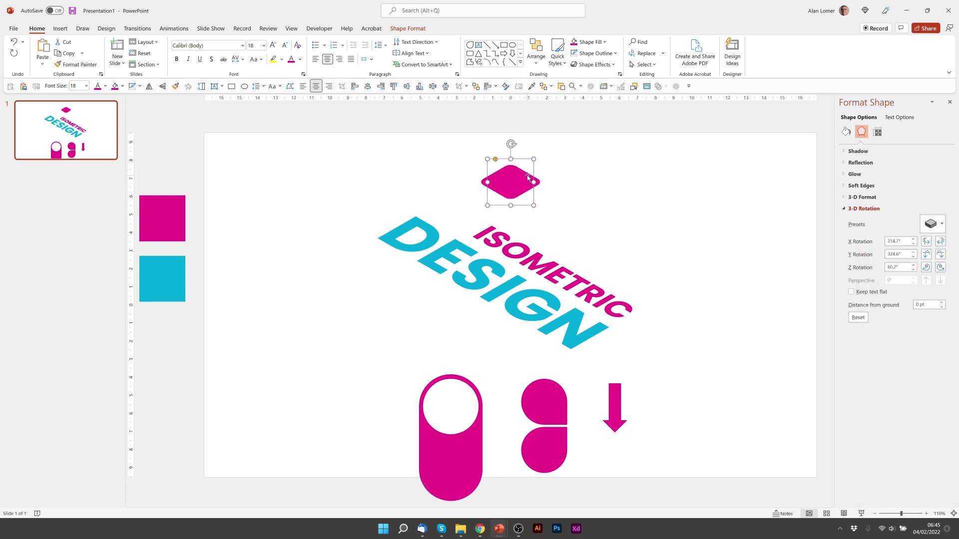
drag(523, 176, 525, 183)
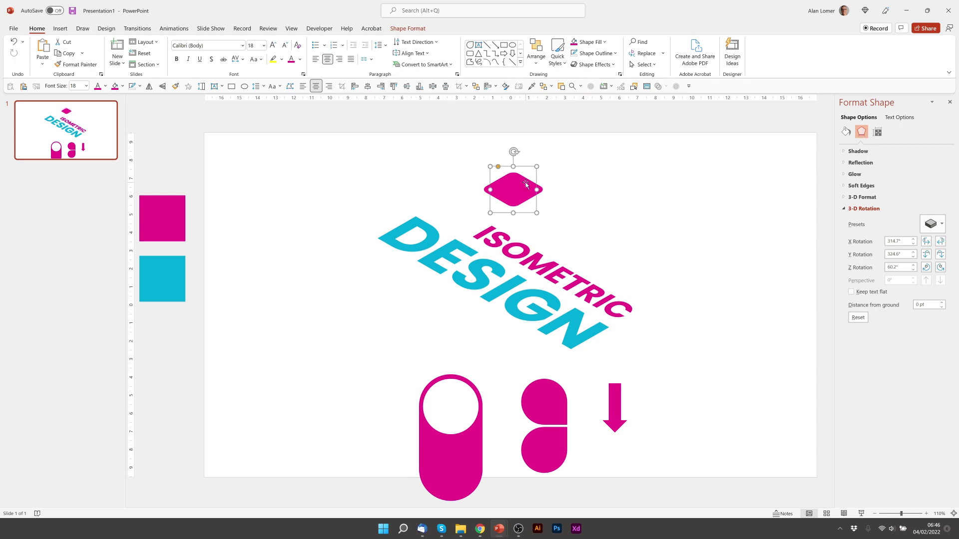
Step: Move the magenta arrow just above ISOMETRIC and apply the Isometric: Bottom Down 3-D rotation preset to it
drag(612, 406, 577, 227)
click(933, 223)
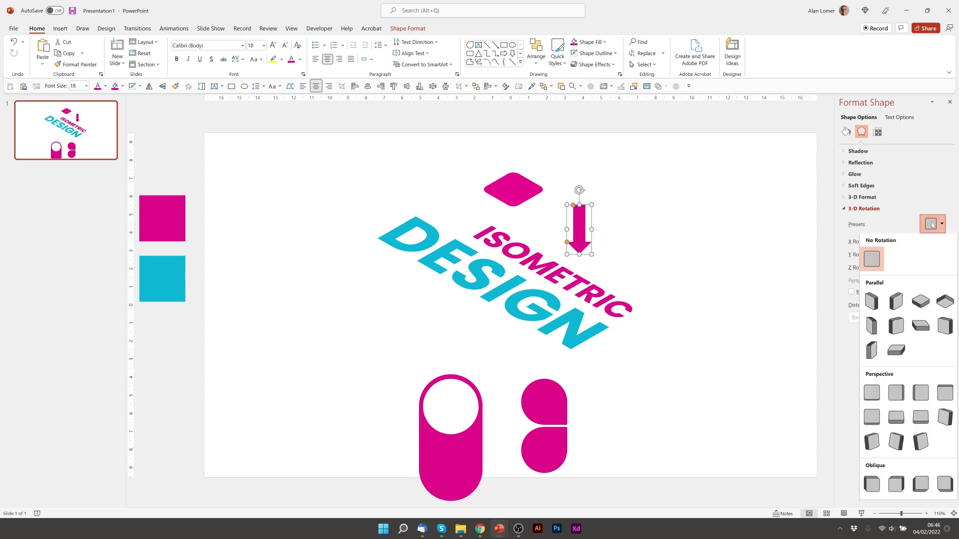
click(943, 301)
Step: Apply the Isometric: Bottom Down 3-D rotation preset to the magenta pill shape with the circular hole
click(471, 471)
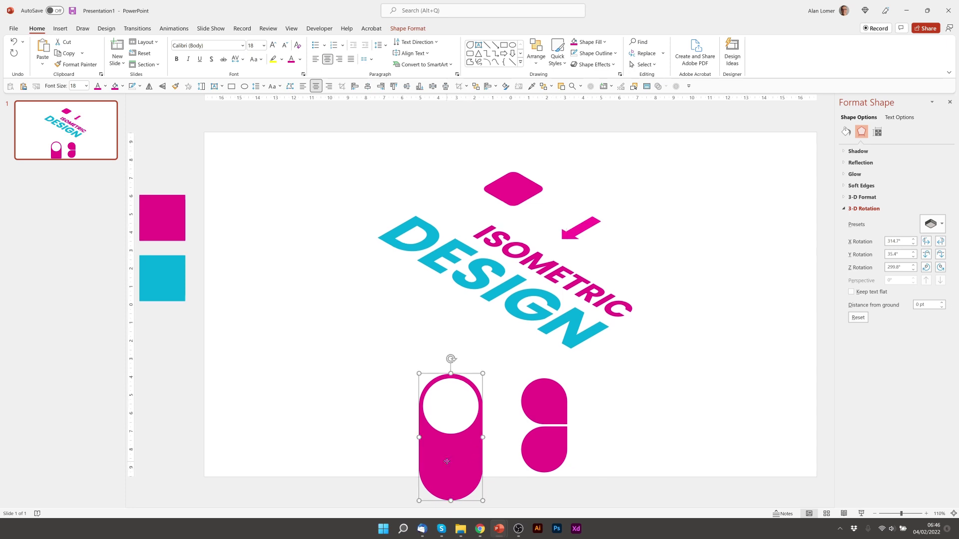
click(930, 225)
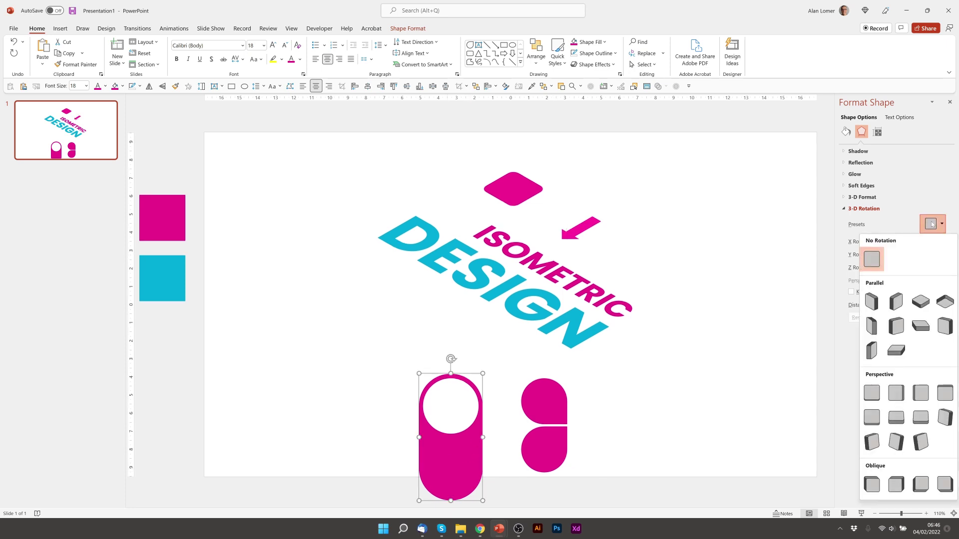
click(945, 303)
Step: Group the two magenta teardrop shapes and apply the Isometric: Bottom Down 3-D rotation preset to the group
click(548, 404)
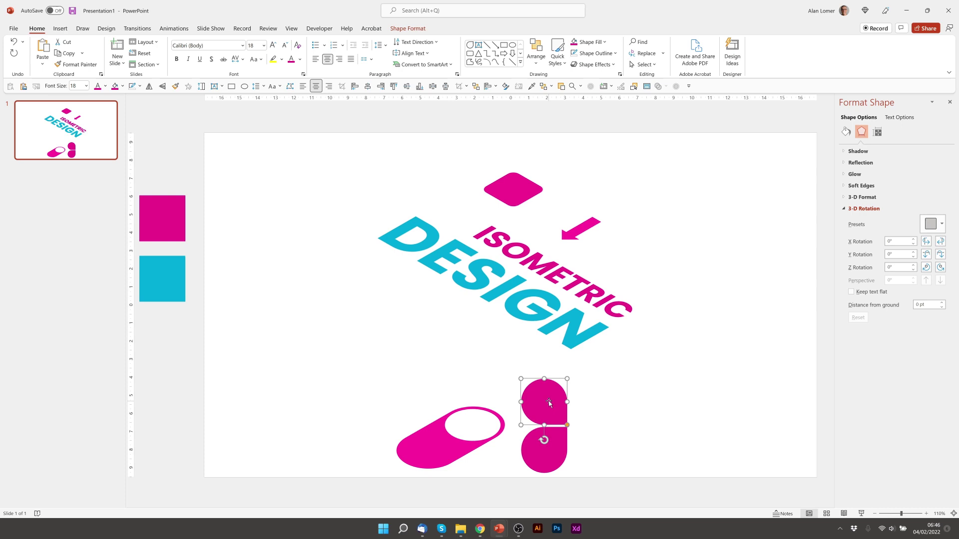
shift+click(546, 448)
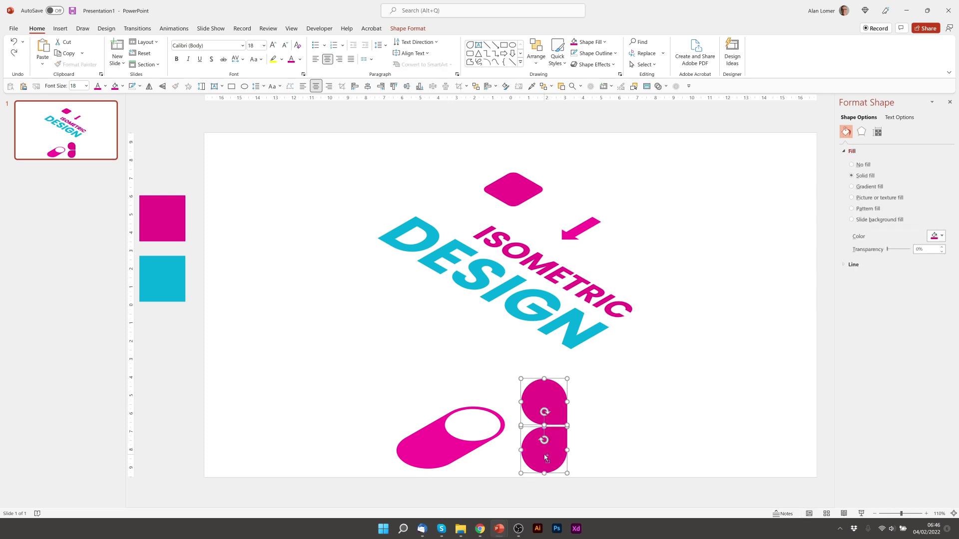
key(ctrl+g)
click(861, 131)
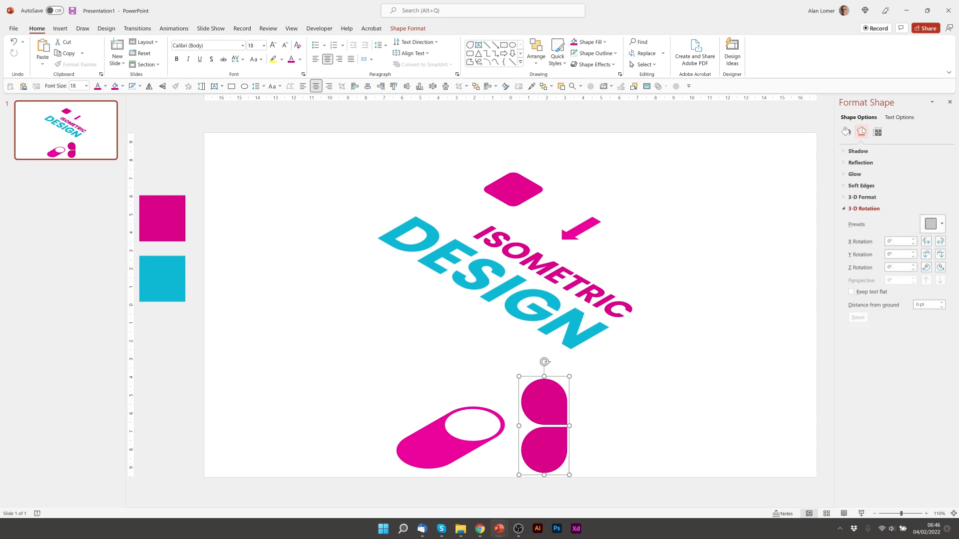
click(931, 224)
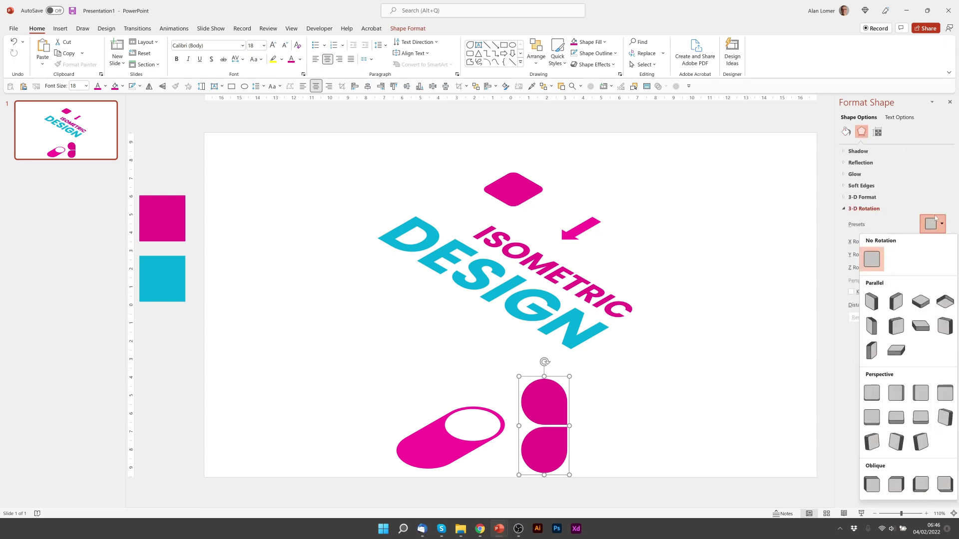
click(945, 302)
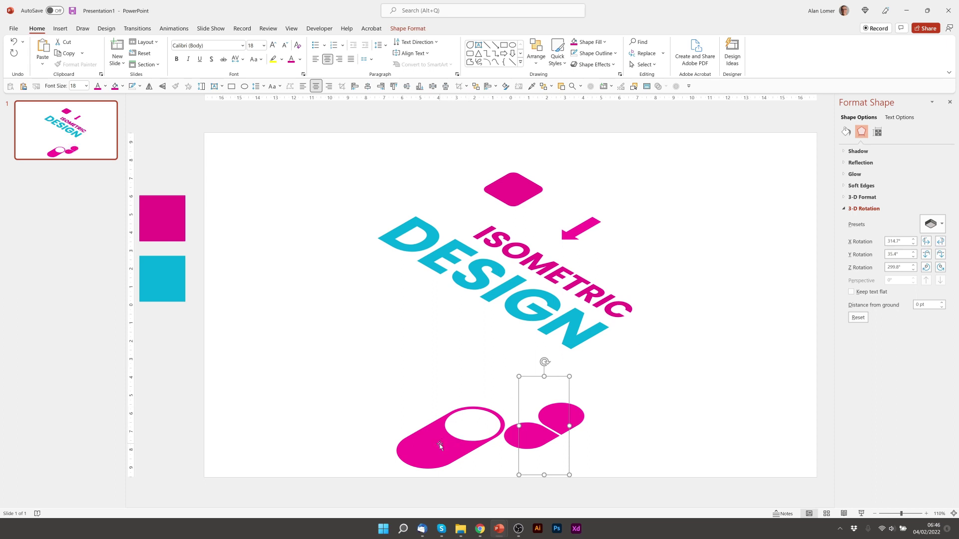
Step: Move the pill and the teardrop group up to the lower left of DESIGN, and shift the title words, rounded square and arrow down slightly
drag(439, 444, 372, 367)
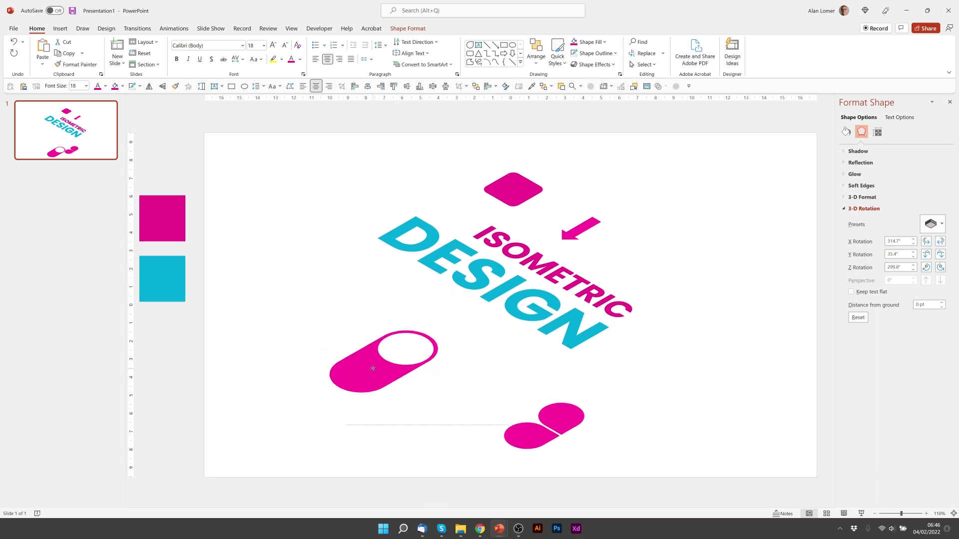
drag(536, 439, 451, 407)
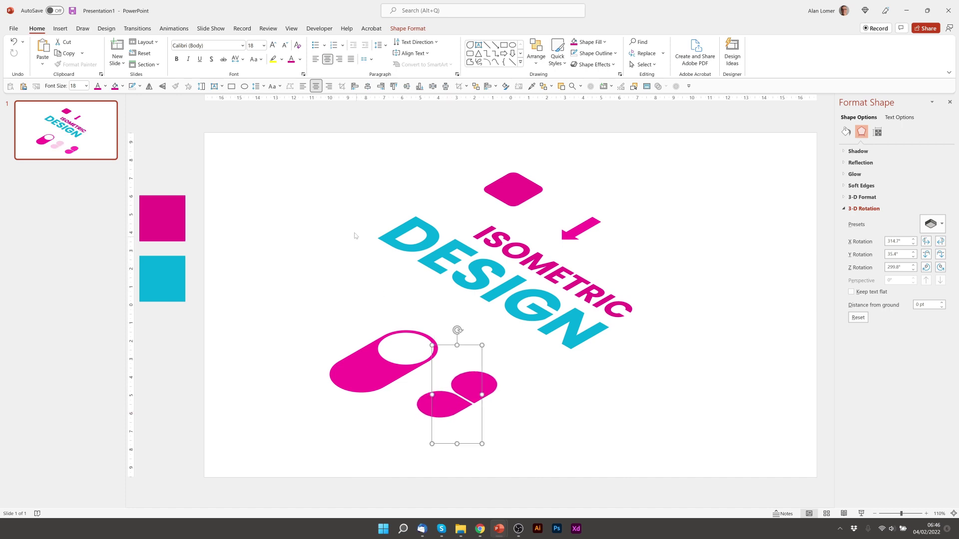
drag(328, 148, 720, 395)
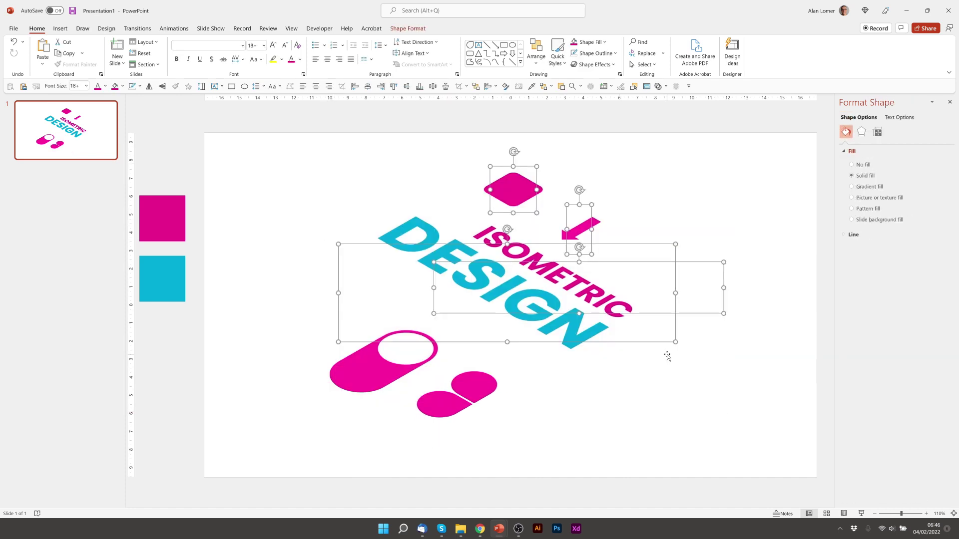
drag(677, 332, 673, 349)
click(724, 423)
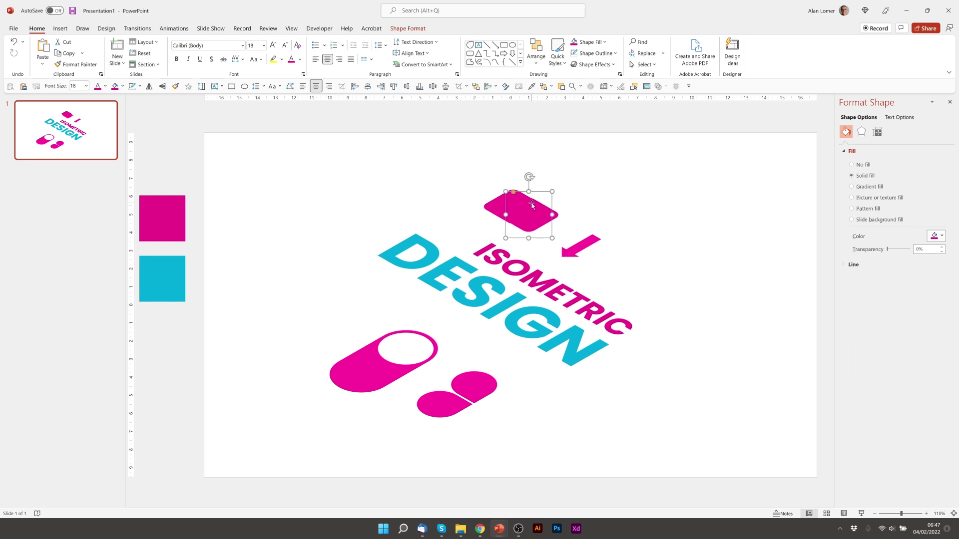
Step: Send the offset duplicate of the rounded square to the back and fill it with cyan
right_click(532, 205)
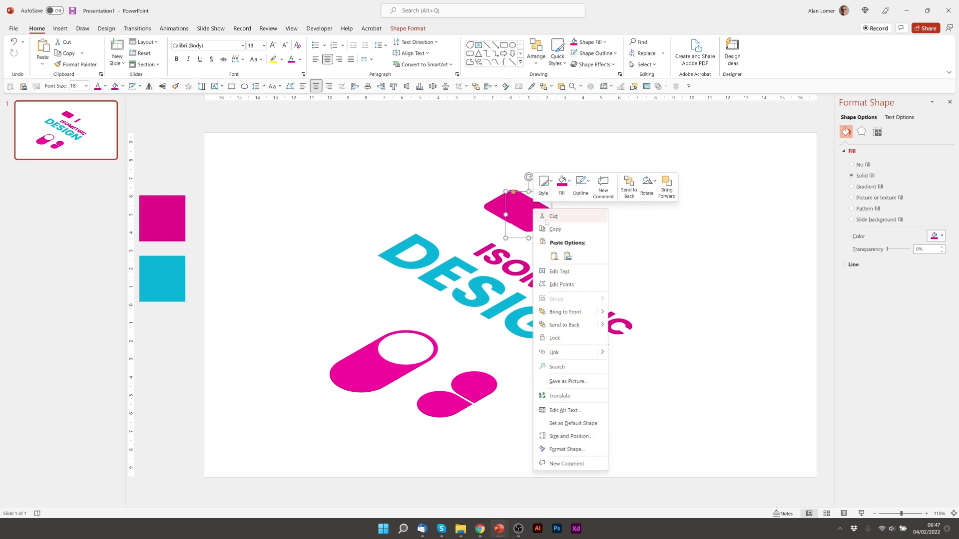
click(564, 324)
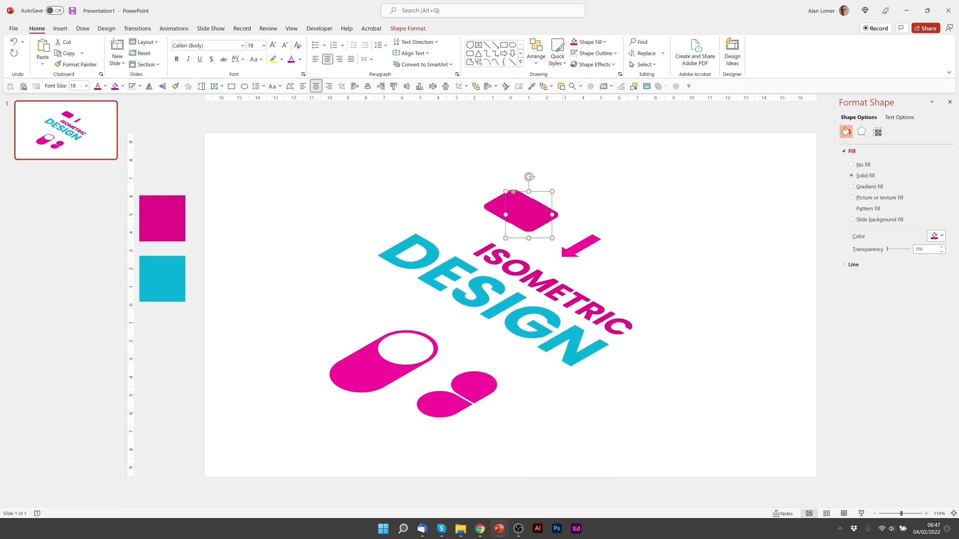
click(590, 44)
click(580, 151)
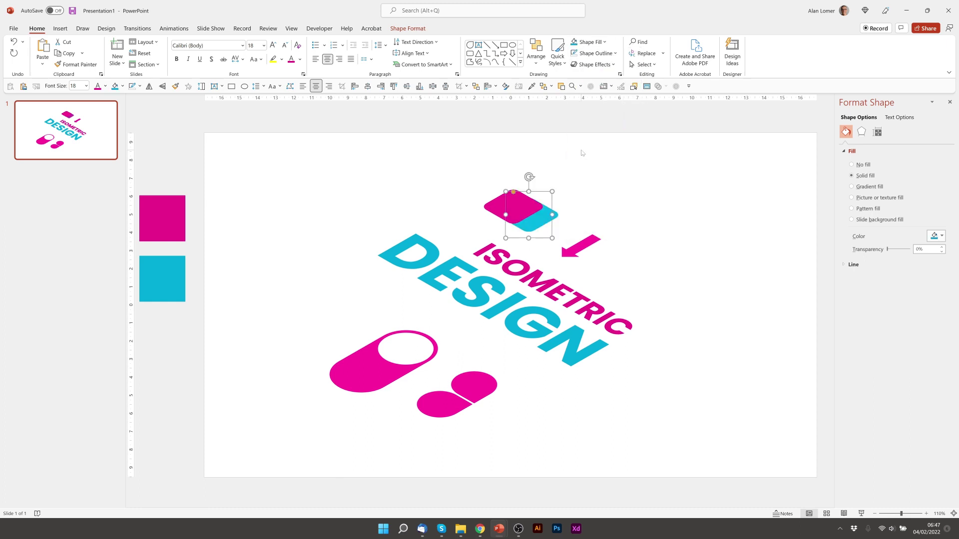
Step: Set the 3-D rotation distance from ground of the magenta rounded square to 20 pt
click(490, 205)
right_click(490, 205)
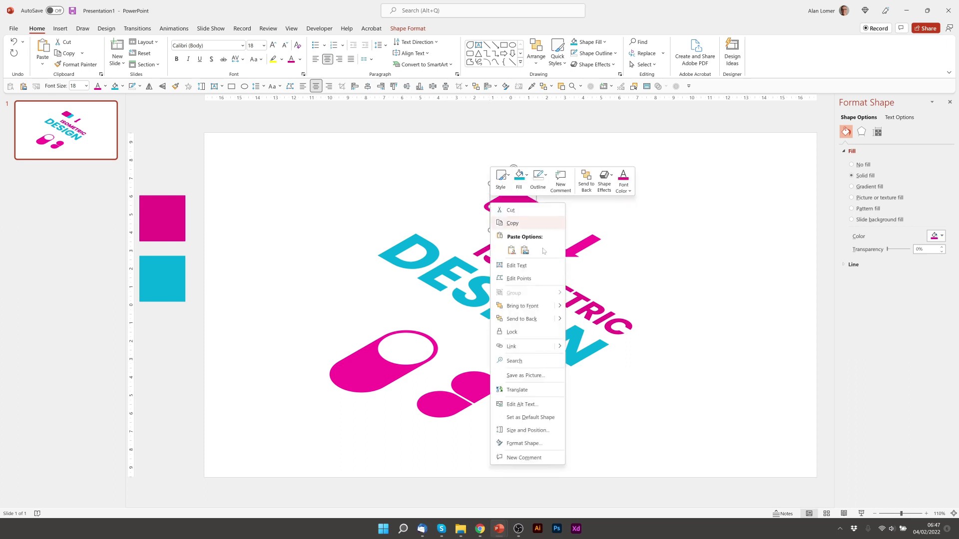
click(539, 444)
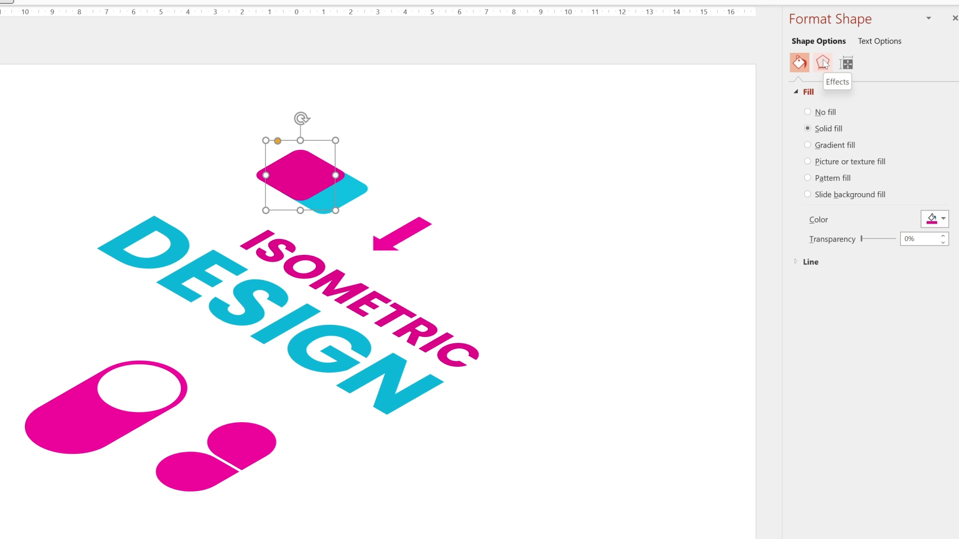
click(824, 63)
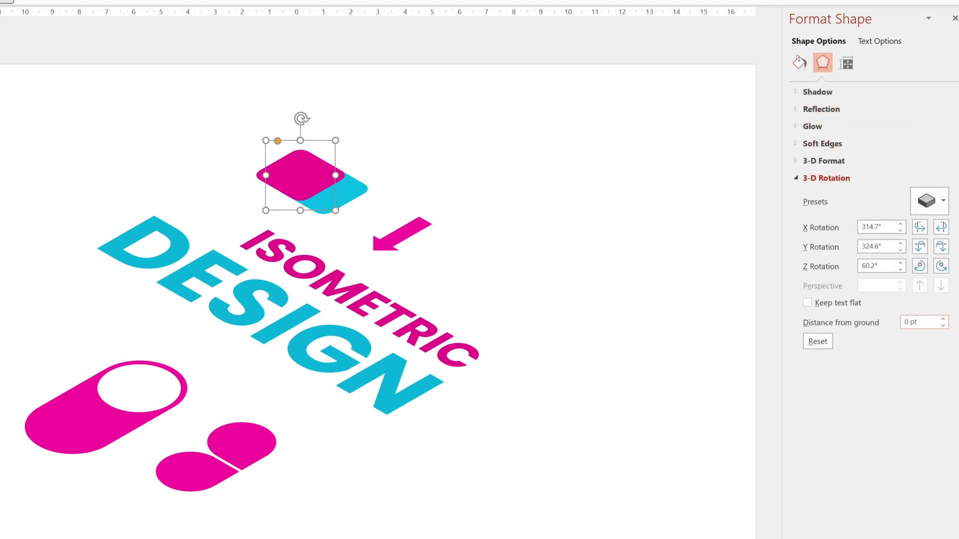
click(826, 330)
text(20)
Step: Add an outer bottom-right offset shadow to the magenta rounded square with 0 pt blur and 75% transparency
click(817, 92)
click(934, 109)
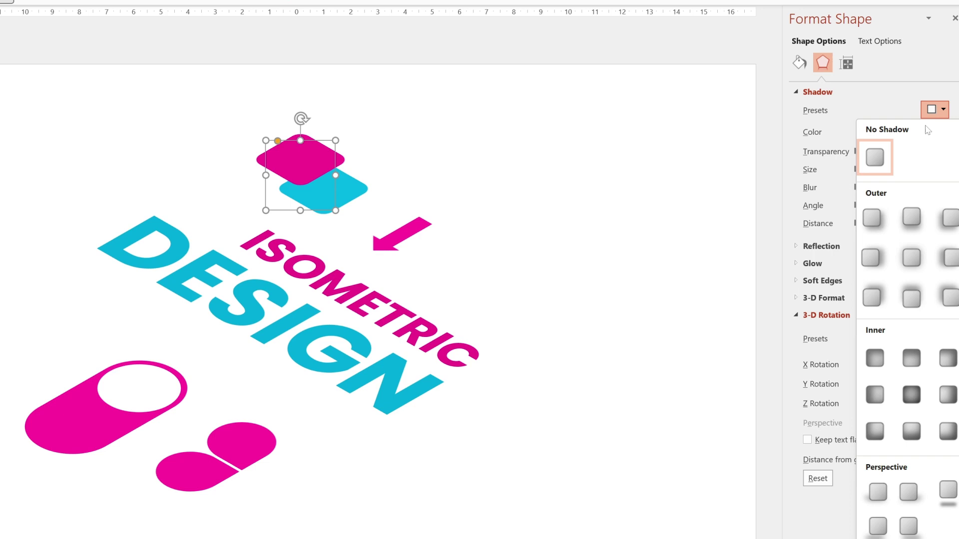
click(871, 217)
click(856, 187)
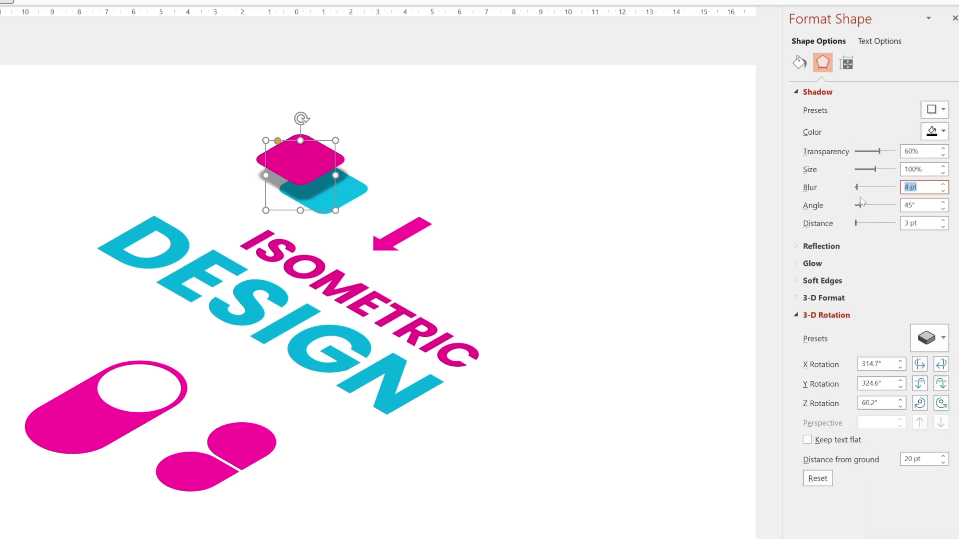
text(0)
click(880, 154)
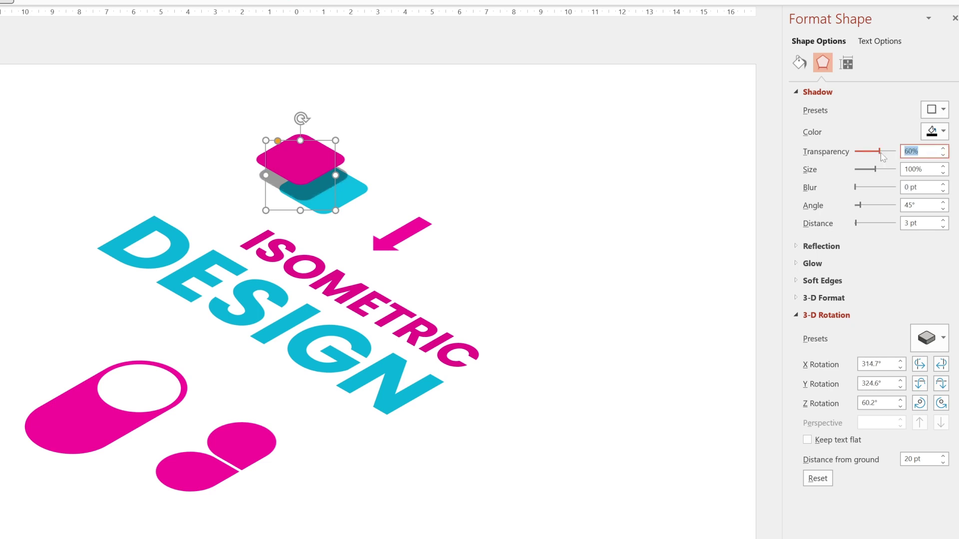
text(75)
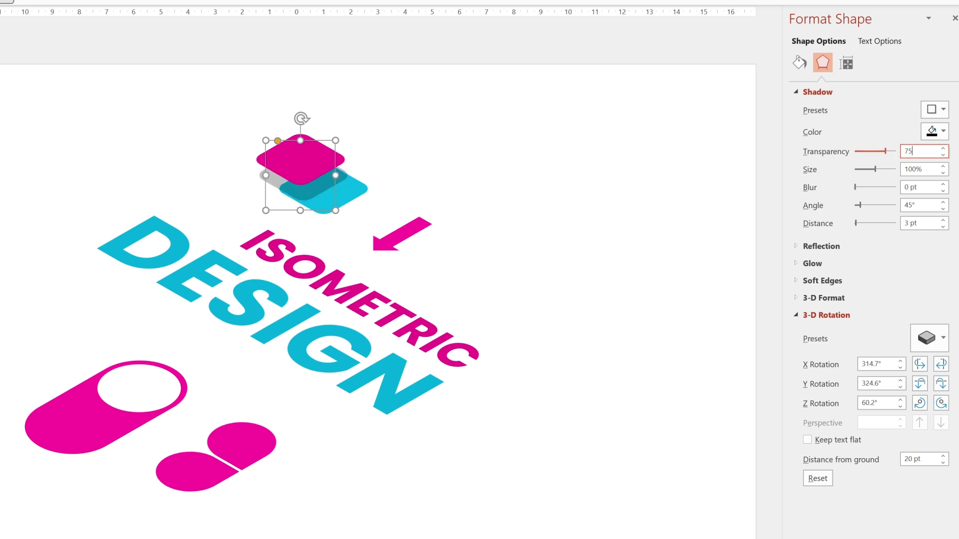
Step: Set the rounded square's shadow angle to 70° and its distance to 15 pt
click(921, 205)
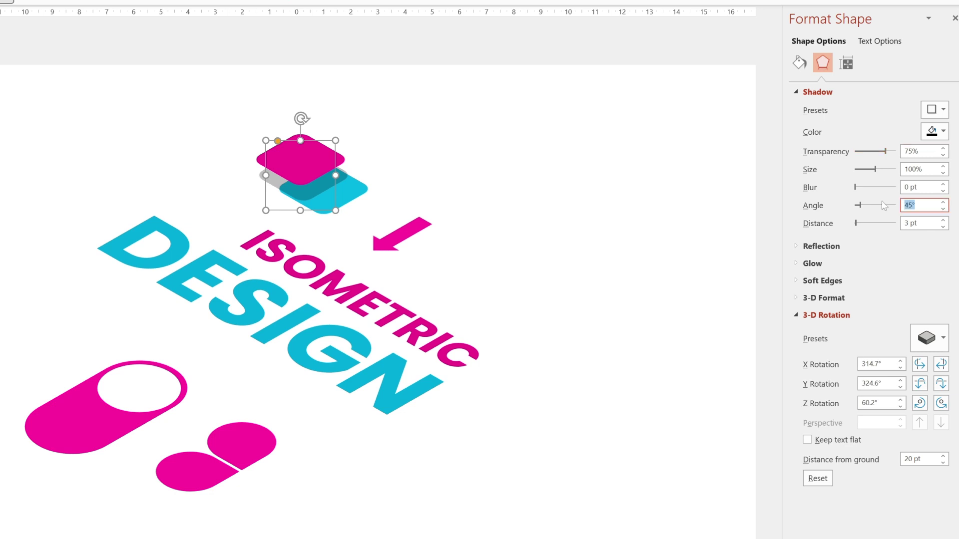
text(70)
key(Tab)
text(15)
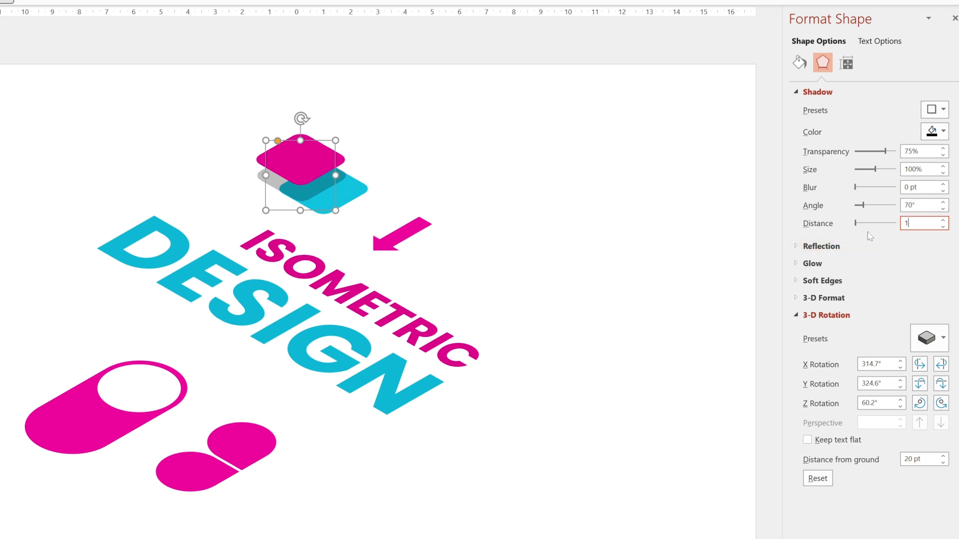
Step: Move the magenta rounded square slightly up and left, away from its cyan copy
click(325, 159)
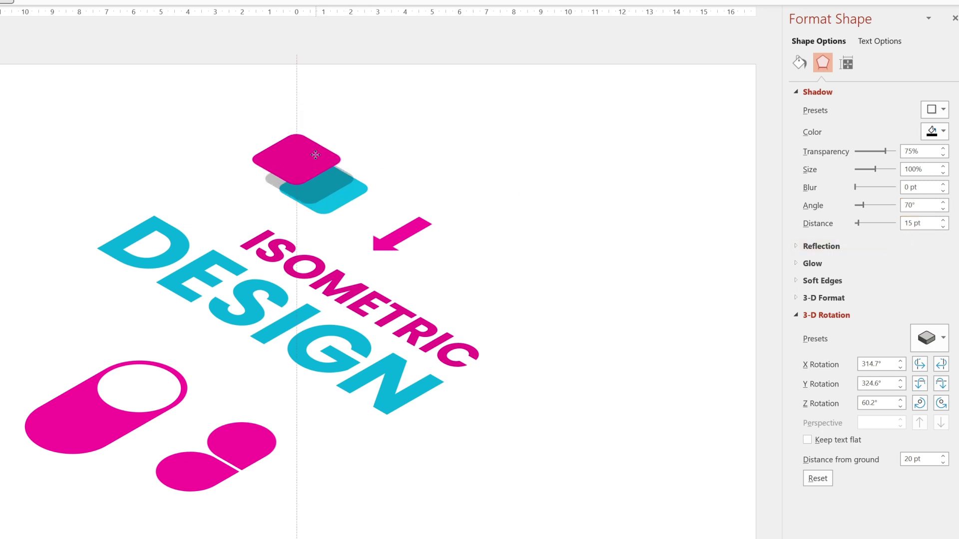
drag(319, 160, 306, 154)
click(158, 146)
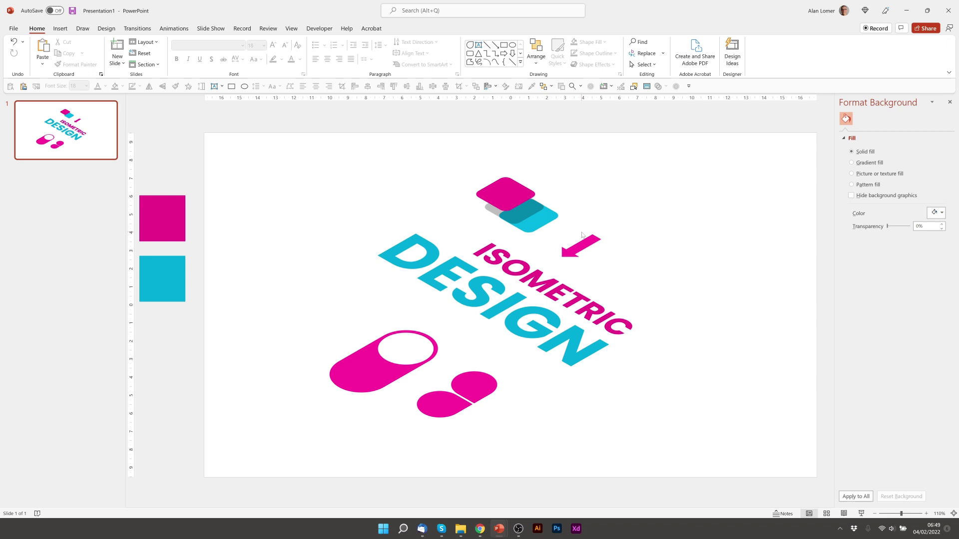
Step: Place a cyan copy of the arrow behind the original, offset slightly down and to the right
click(581, 246)
right_click(593, 253)
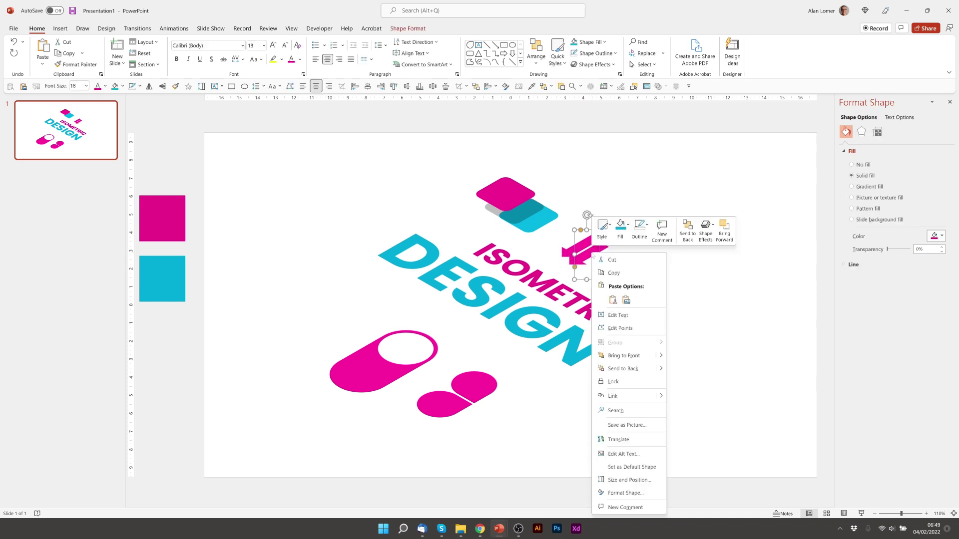
click(623, 369)
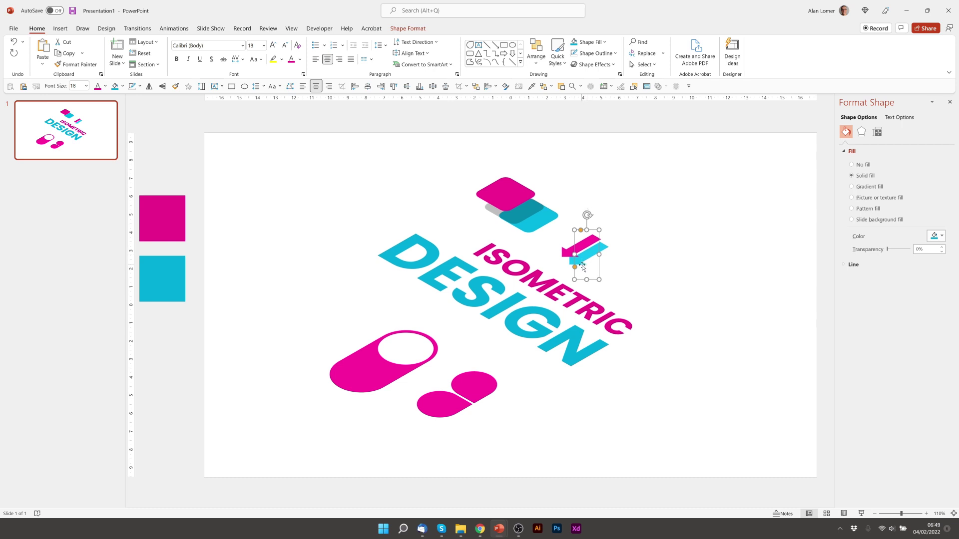
Step: Set the magenta arrow's distance from ground to 20 pt and move it up slightly above its cyan copy
drag(585, 250, 576, 242)
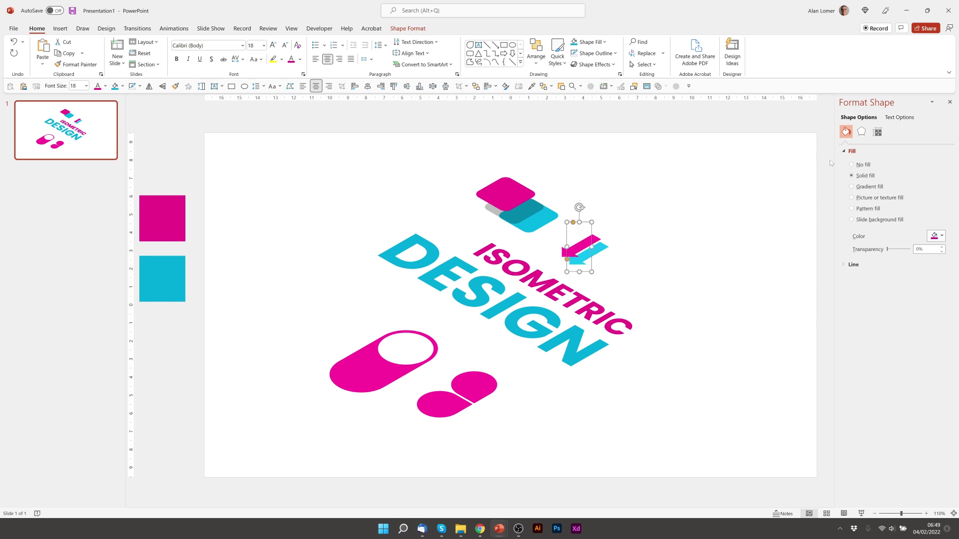
click(862, 133)
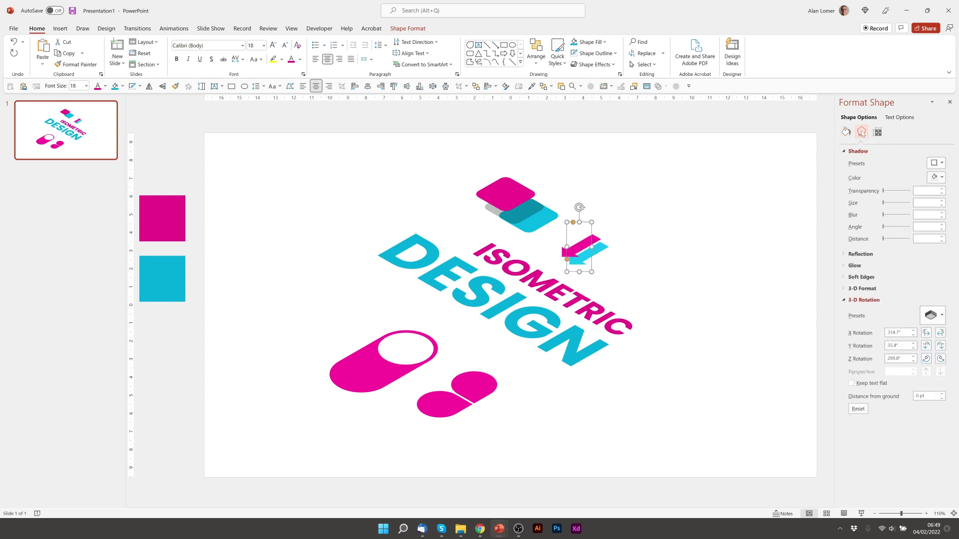
click(920, 397)
text(20)
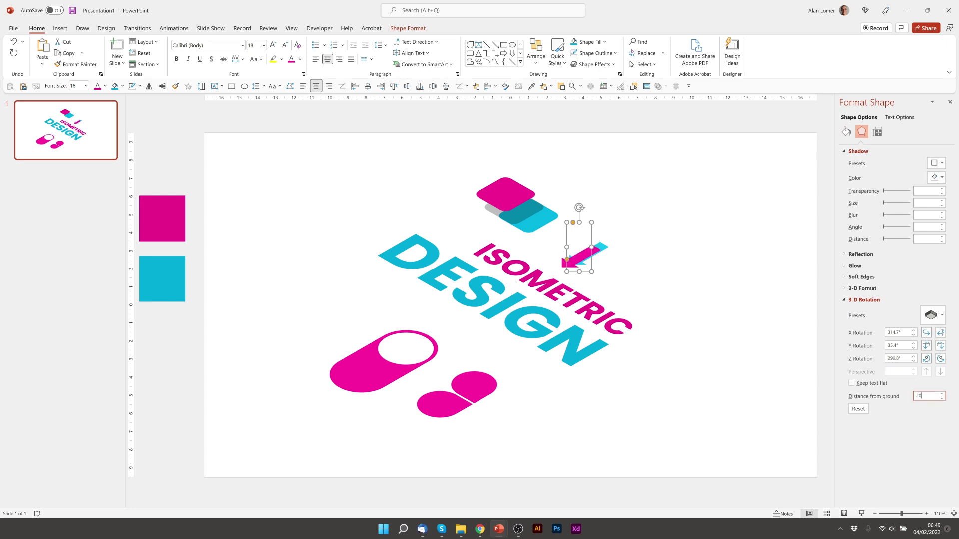
drag(580, 253, 582, 242)
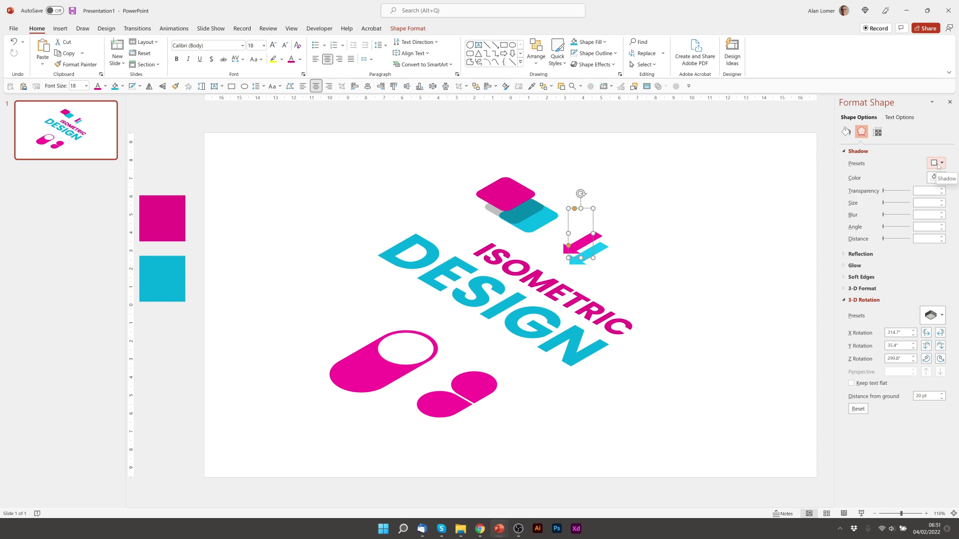
Step: Add an outer bottom-right offset shadow to the magenta arrow with 70% transparency and 0 pt blur
click(938, 167)
click(897, 234)
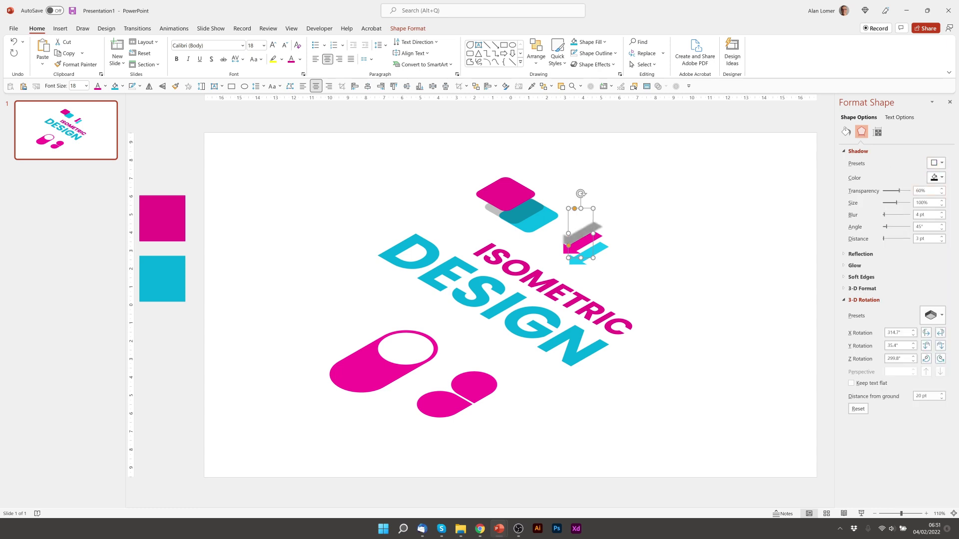
click(921, 191)
text(70)
key(Tab)
key(Tab)
key(Tab)
key(Tab)
text(0)
Step: Set the arrow's shadow angle to 50° and distance to 50 pt, and shift the arrow slightly up and to the right
key(Tab)
key(Tab)
text(50)
key(Tab)
text(50)
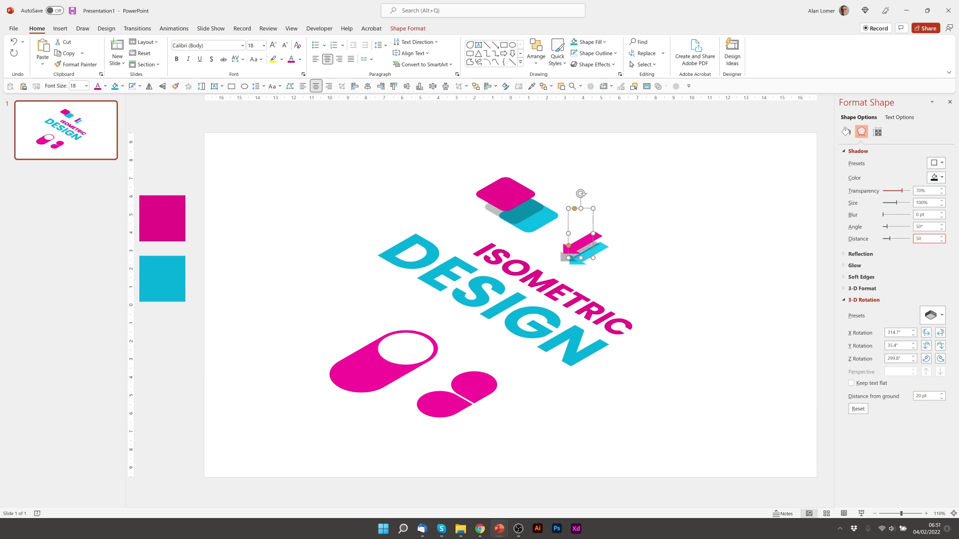
click(582, 235)
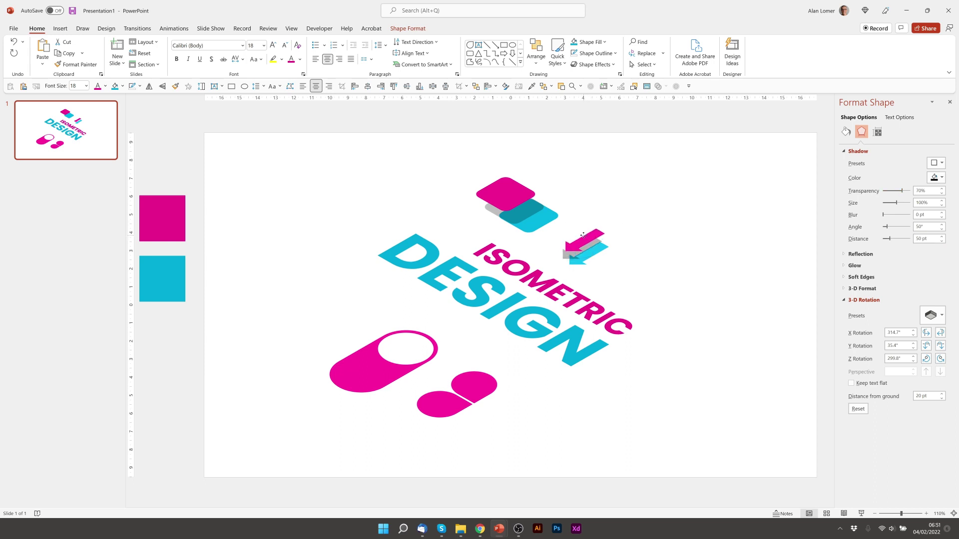
click(583, 236)
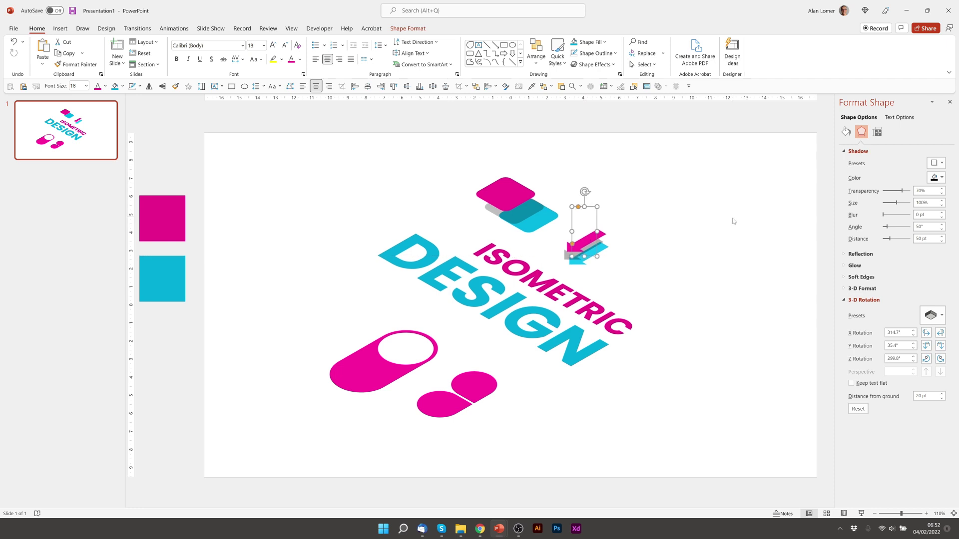
Step: Place a cyan, vertically flipped copy of the rounded toggle shape behind the original, offset down and to the left
click(356, 373)
drag(356, 373, 349, 377)
right_click(350, 376)
click(385, 258)
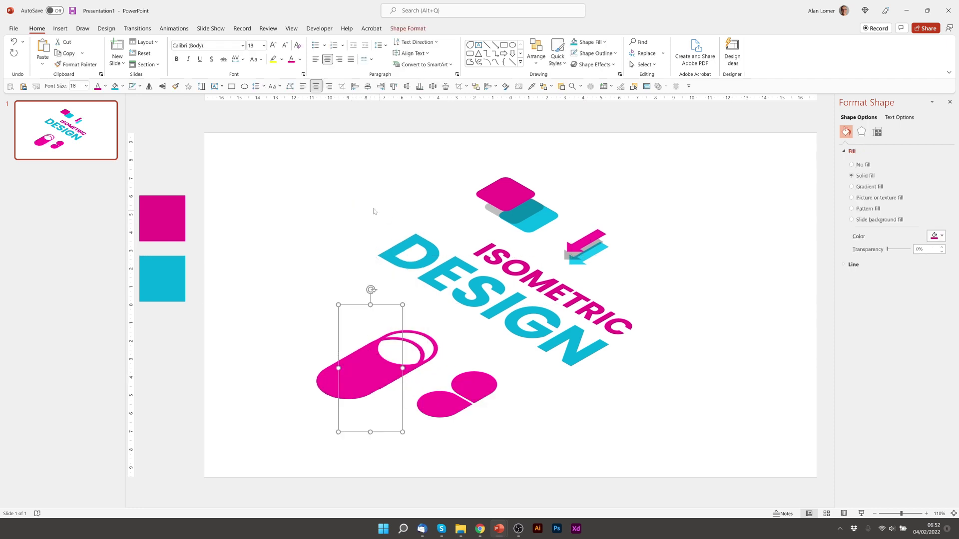
click(574, 42)
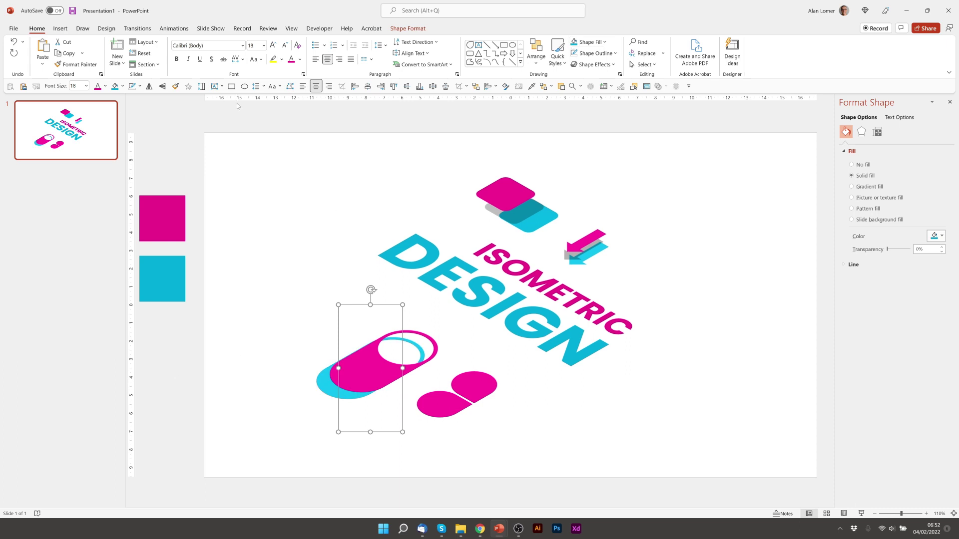
click(150, 87)
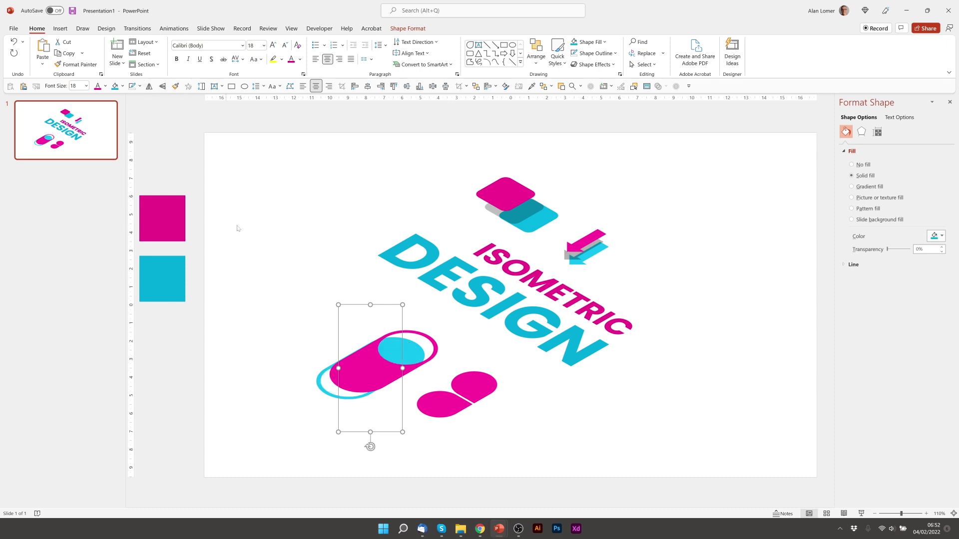
drag(322, 389, 293, 408)
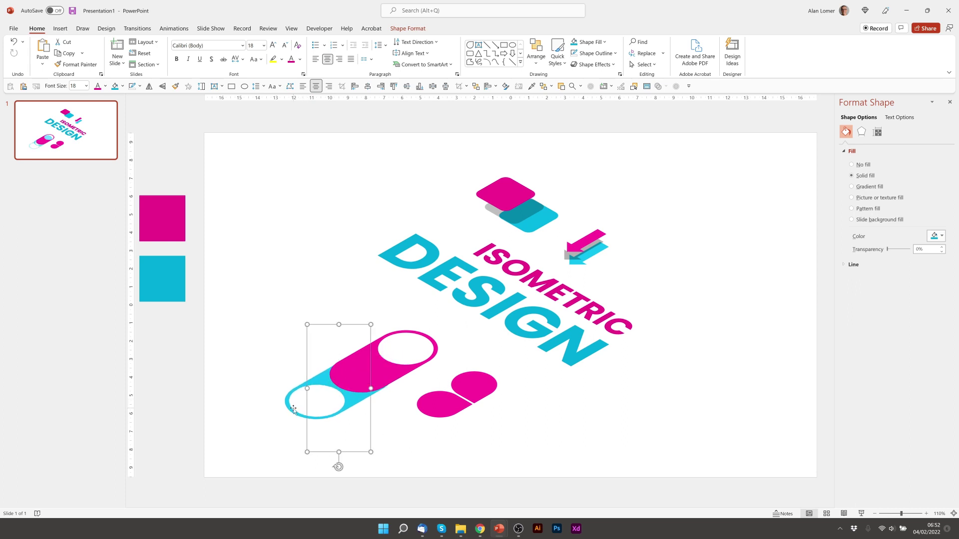
Step: Set the magenta toggle's distance from ground to 20 pt and move it slightly up
click(404, 371)
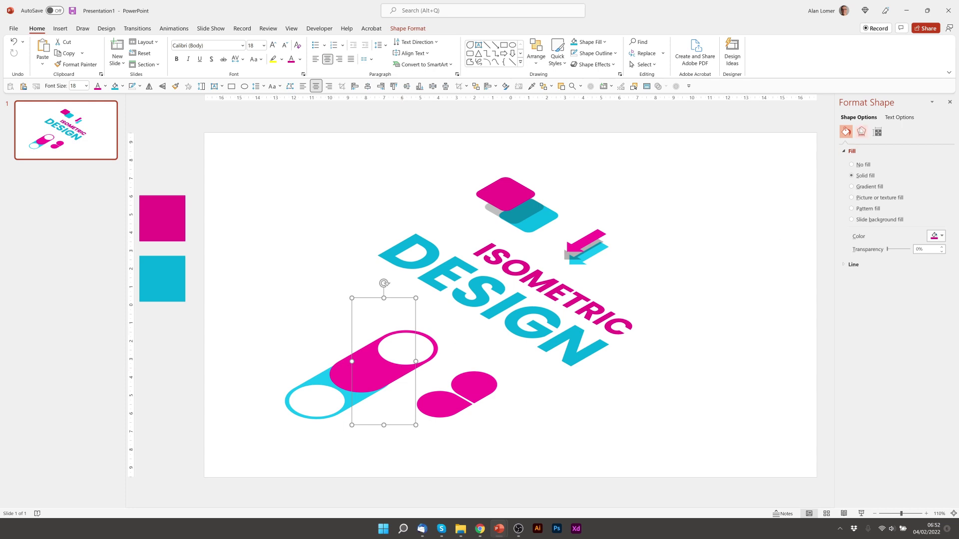
click(861, 131)
click(876, 300)
click(926, 396)
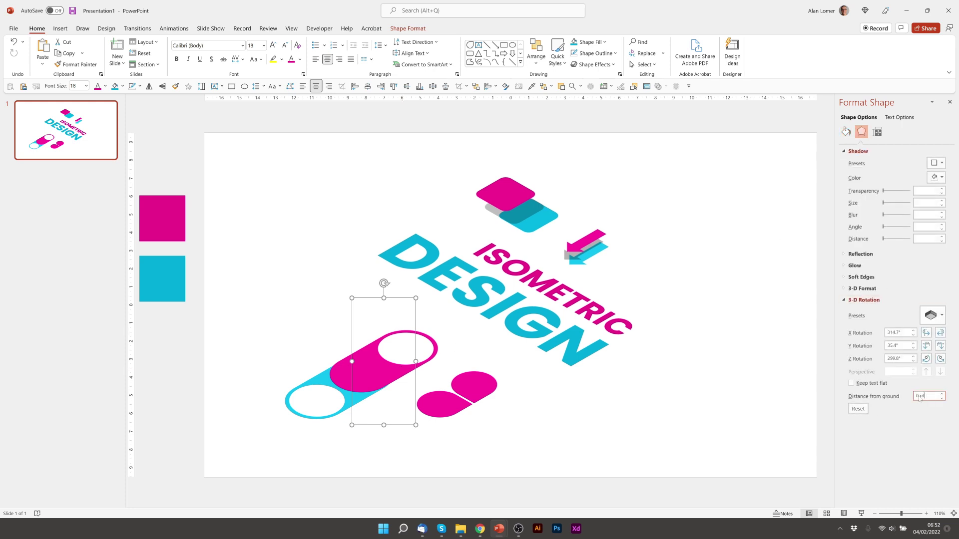
text(20)
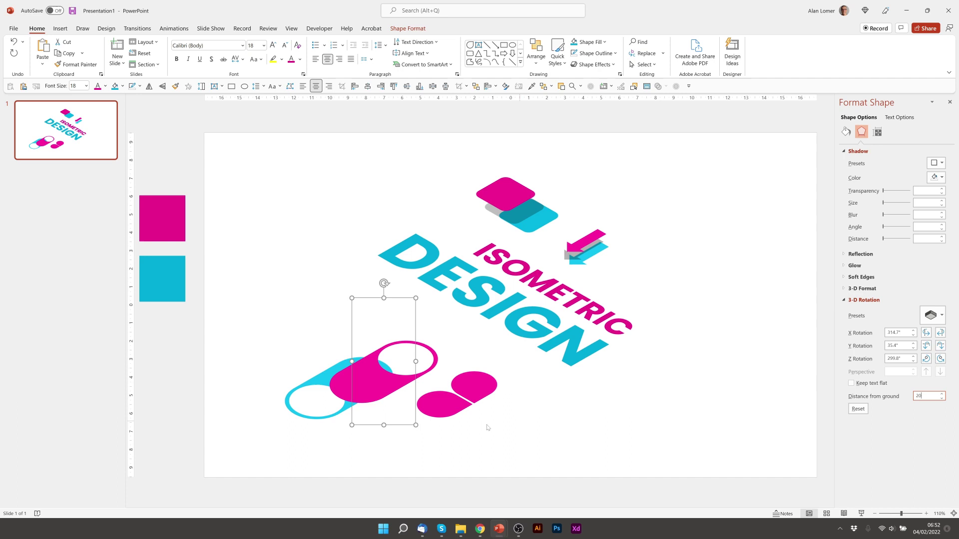
drag(372, 394, 375, 375)
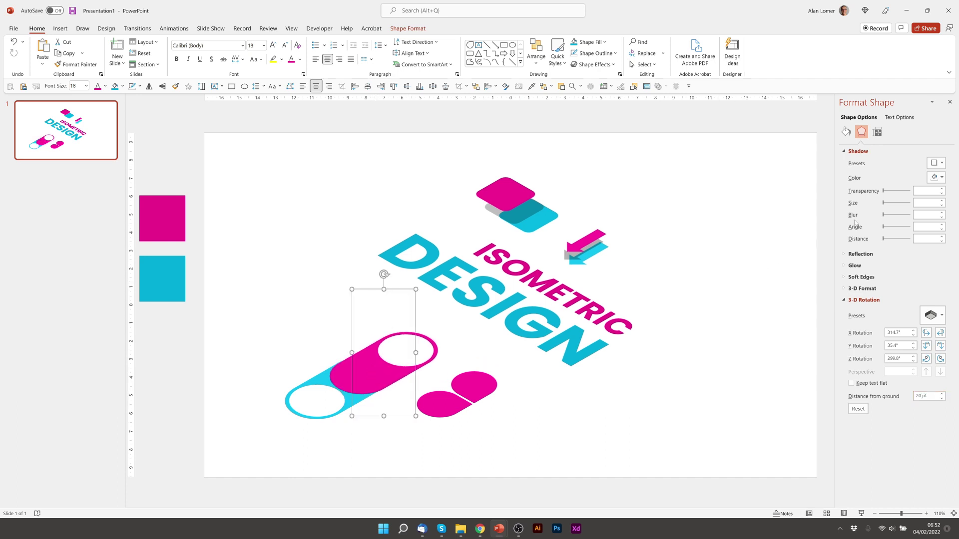
Step: Add an outer bottom-right offset shadow to the magenta toggle with 70% transparency, 0 pt blur and 60 pt distance
click(933, 164)
click(896, 237)
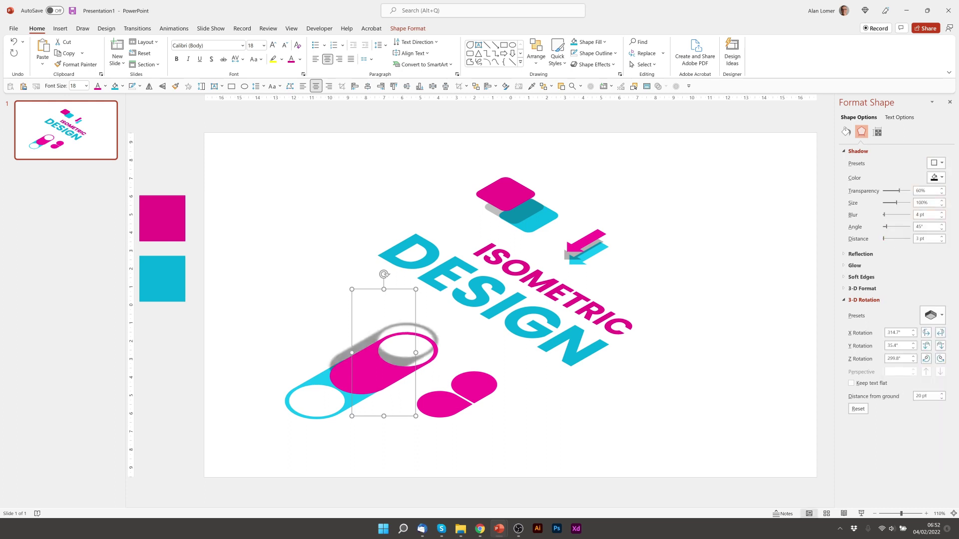
click(923, 215)
text(0)
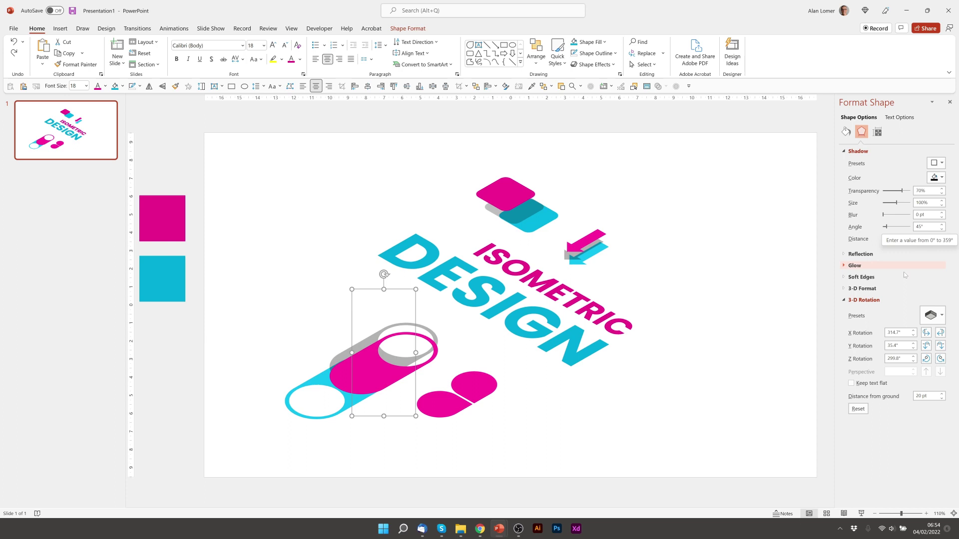
click(924, 238)
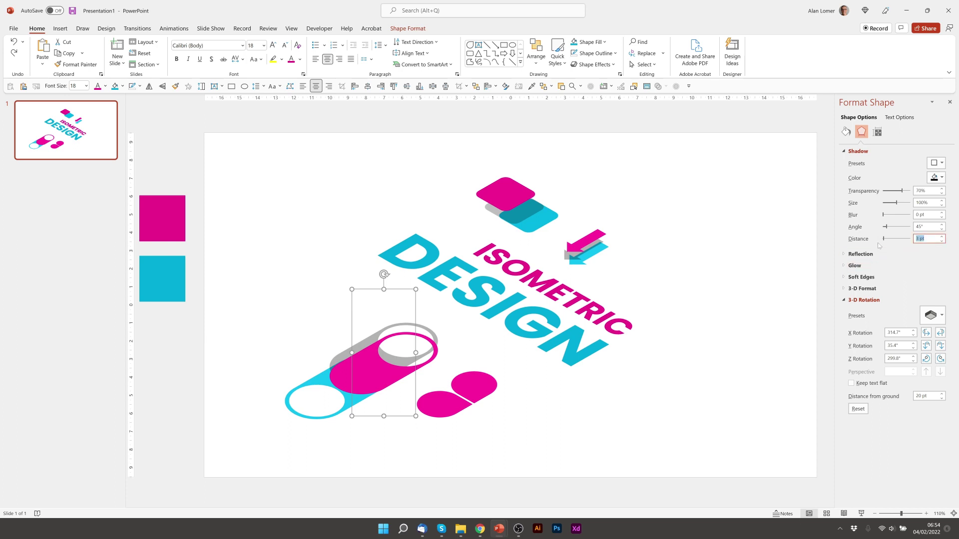
text(60)
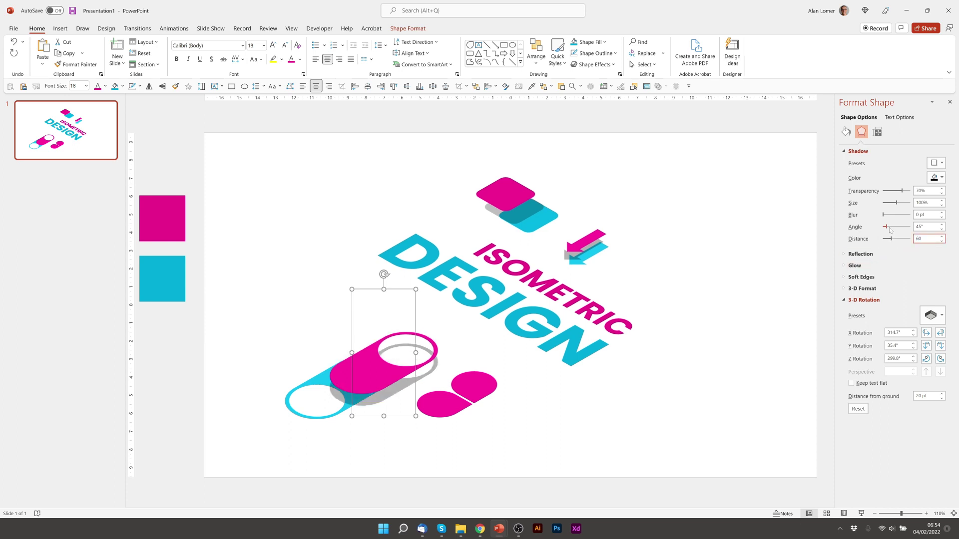
click(886, 227)
drag(887, 229, 897, 230)
key(ctrl+z)
Step: Move the cyan toggle slightly down and left, and shift both toggles up together
drag(317, 379, 316, 392)
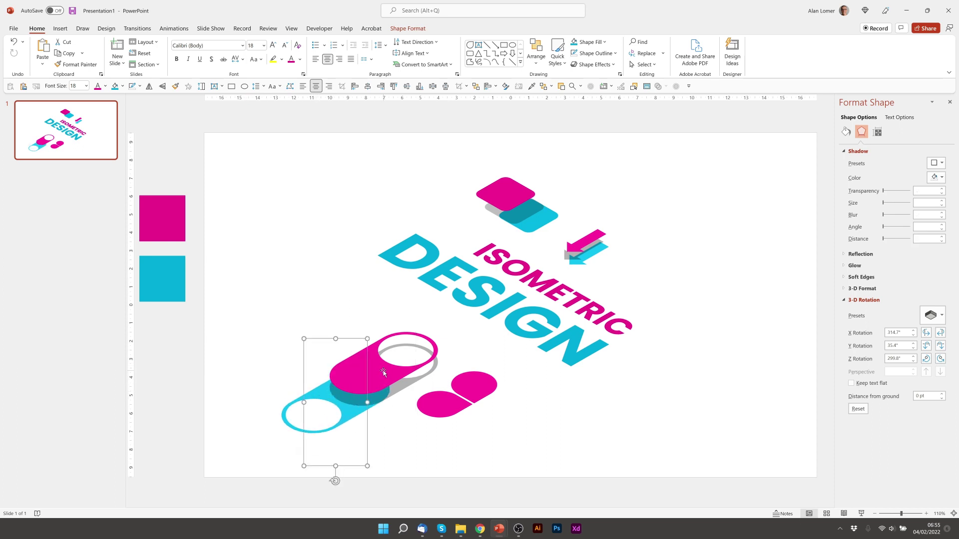
drag(385, 376, 389, 351)
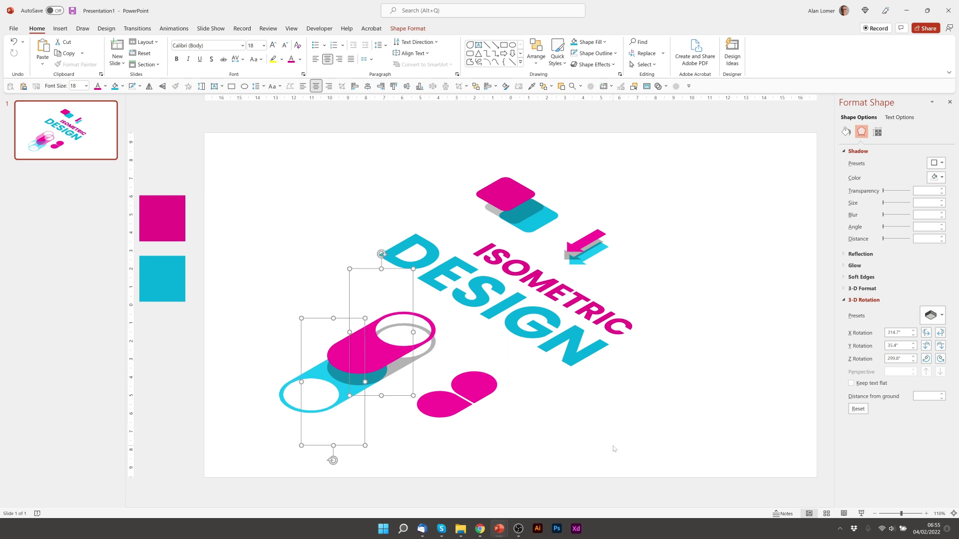
click(580, 437)
Step: Place a vertically flipped copy of the magenta petal pair down and to the right, forming a four-petal flower
click(479, 382)
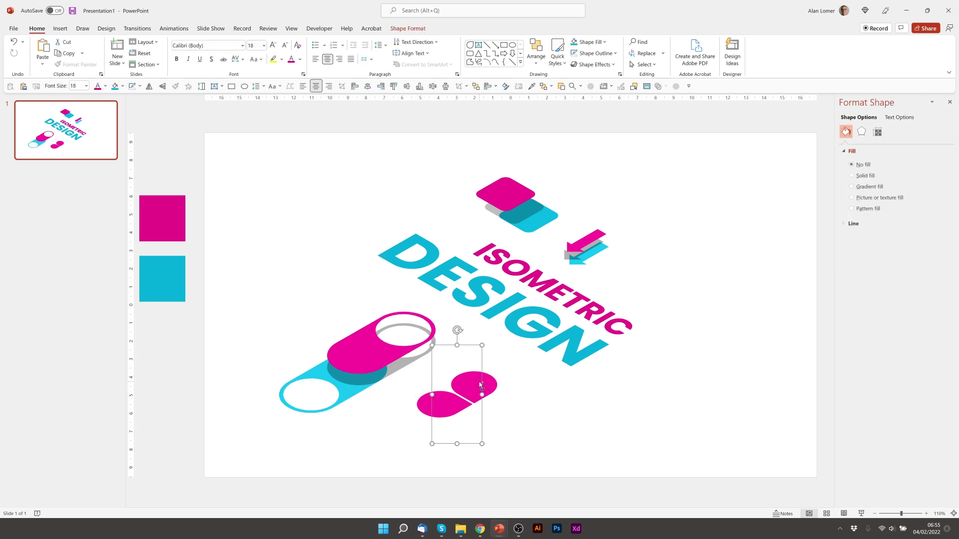
drag(478, 381, 515, 405)
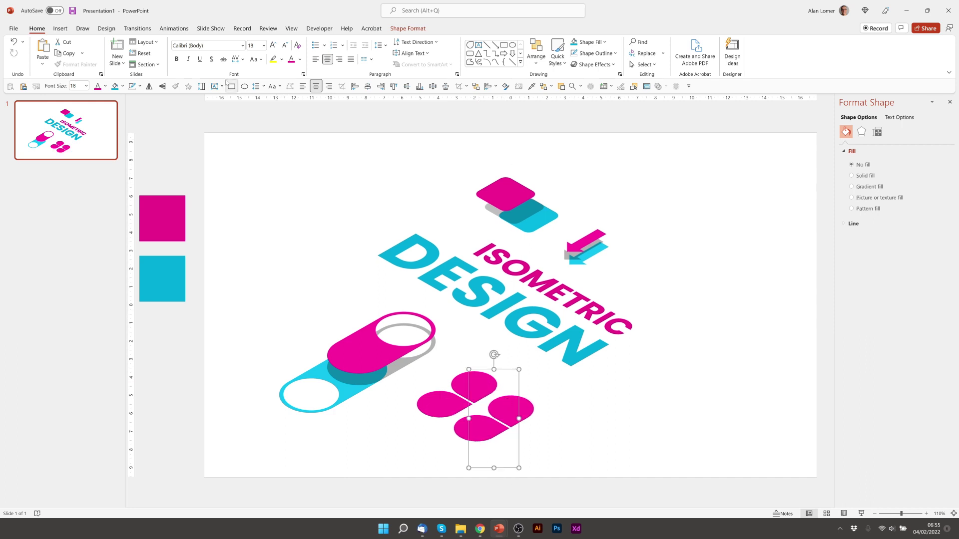
click(148, 87)
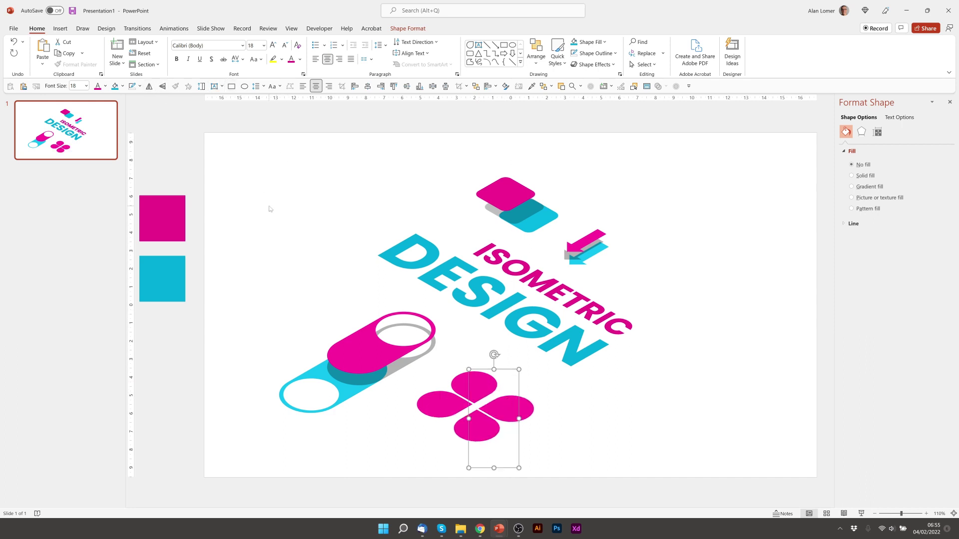
Step: Place a cyan copy of both petal pairs behind the magenta flower, offset down and to the left
click(477, 382)
shift+click(508, 405)
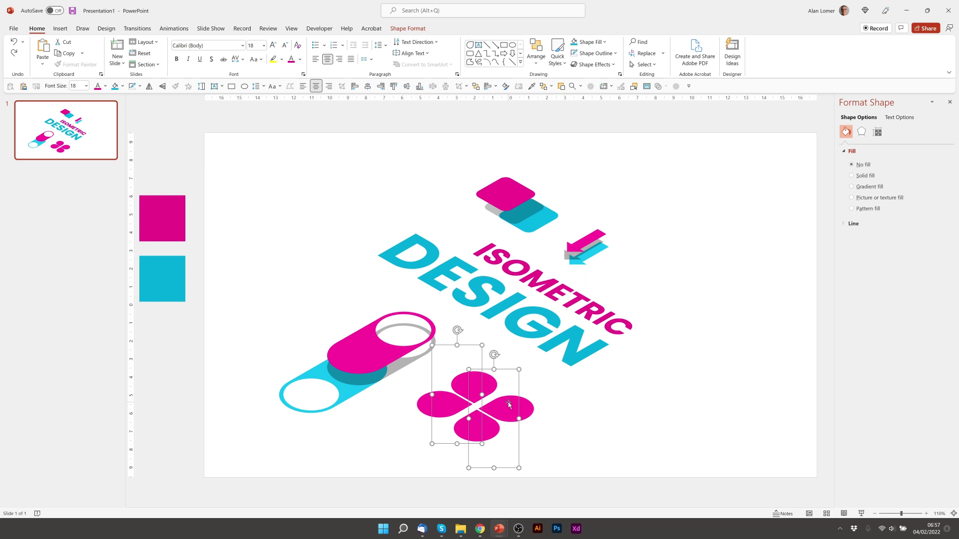
ctrl+drag(509, 406, 468, 419)
right_click(408, 420)
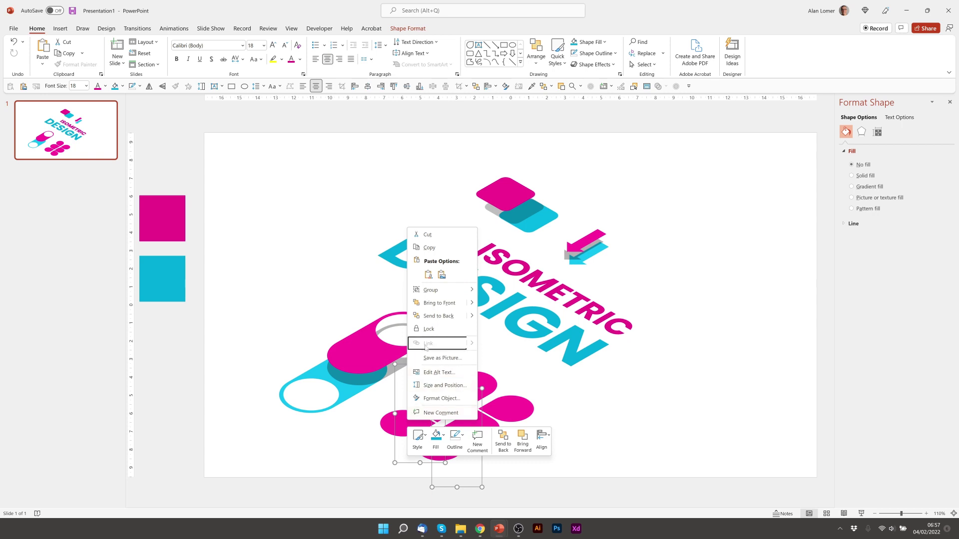
click(417, 316)
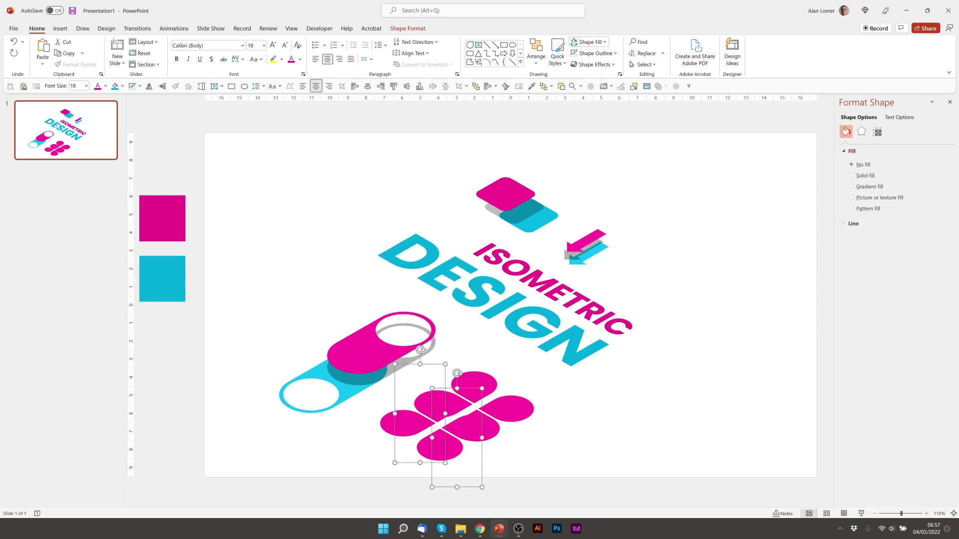
click(579, 42)
drag(405, 423, 411, 432)
click(604, 418)
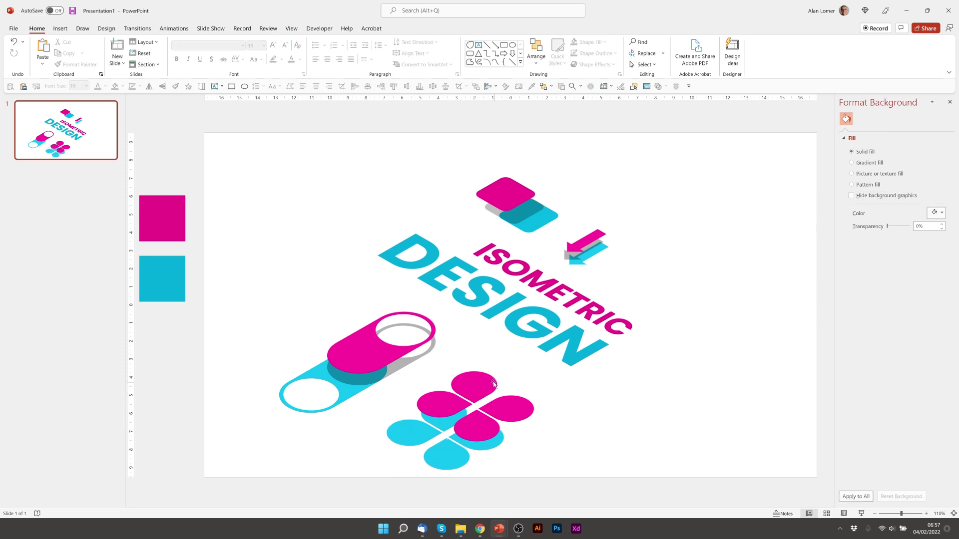
Step: Apply an outer bottom-right offset shadow to the upper-left magenta petal pair
click(531, 406)
click(547, 394)
click(478, 382)
click(862, 132)
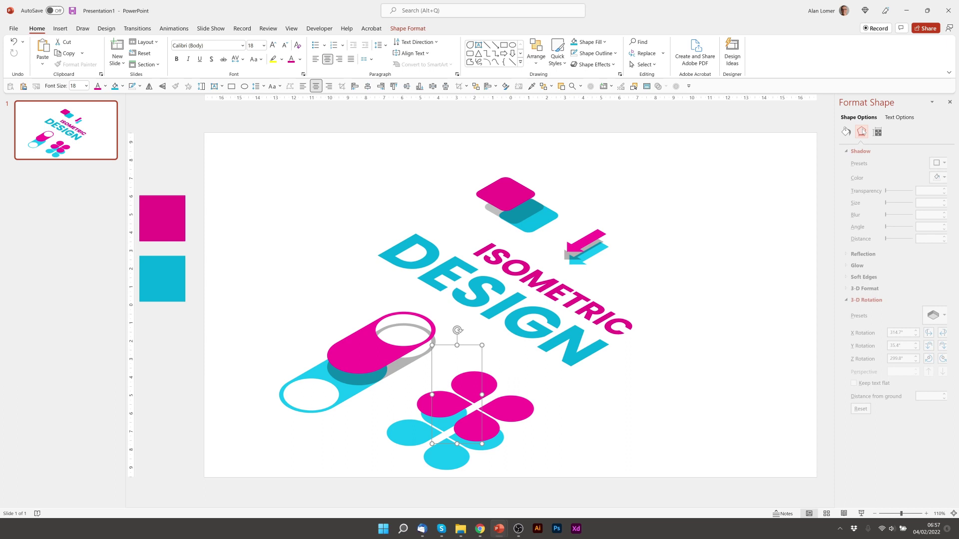
click(936, 163)
click(894, 234)
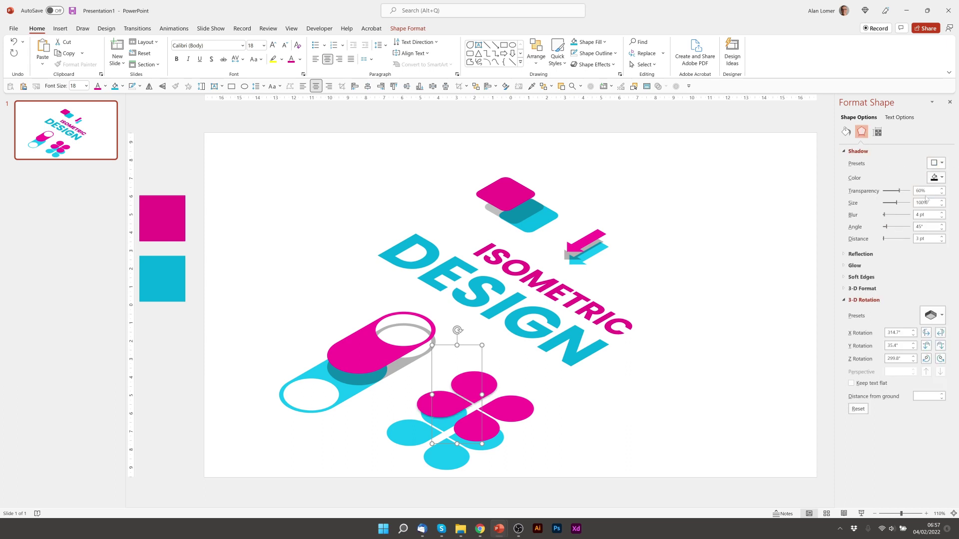
Step: Set the upper-left petal pair's shadow to 70% transparency, 0 pt blur and 50 pt distance
click(854, 194)
text(70)
key(Tab)
key(Tab)
text(0)
key(Tab)
key(Tab)
text(50)
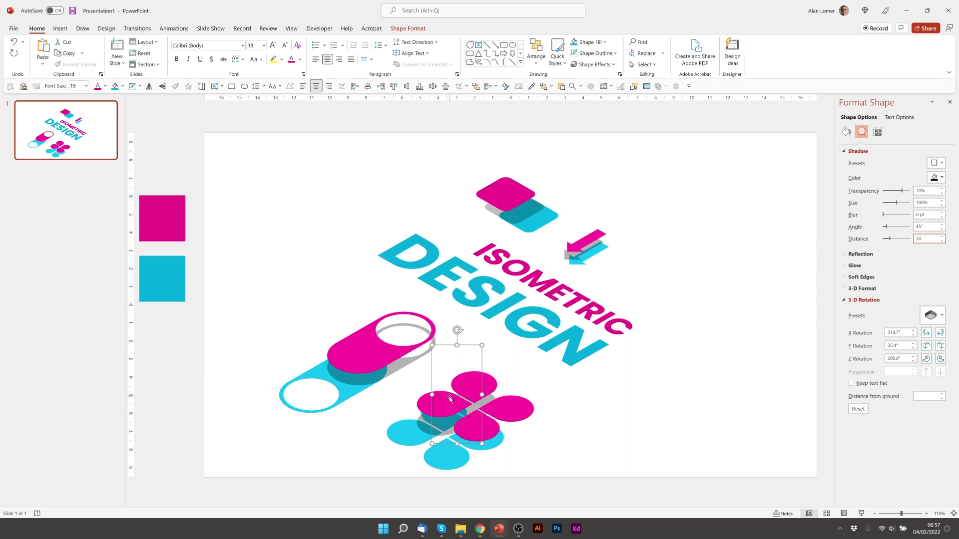
Step: Move the upper-left petal pair slightly up and right, and set its distance from ground to 20 pt
drag(448, 396, 453, 388)
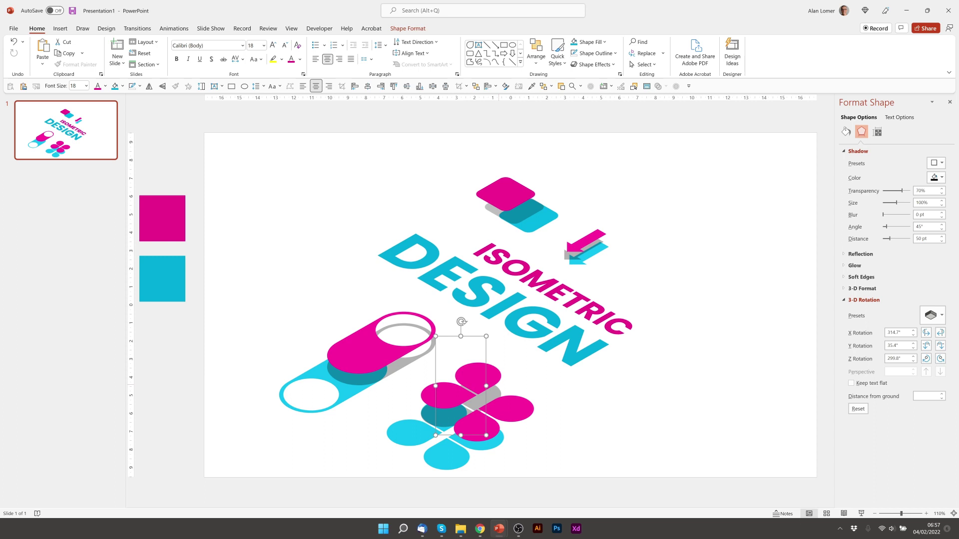
click(924, 396)
text(20)
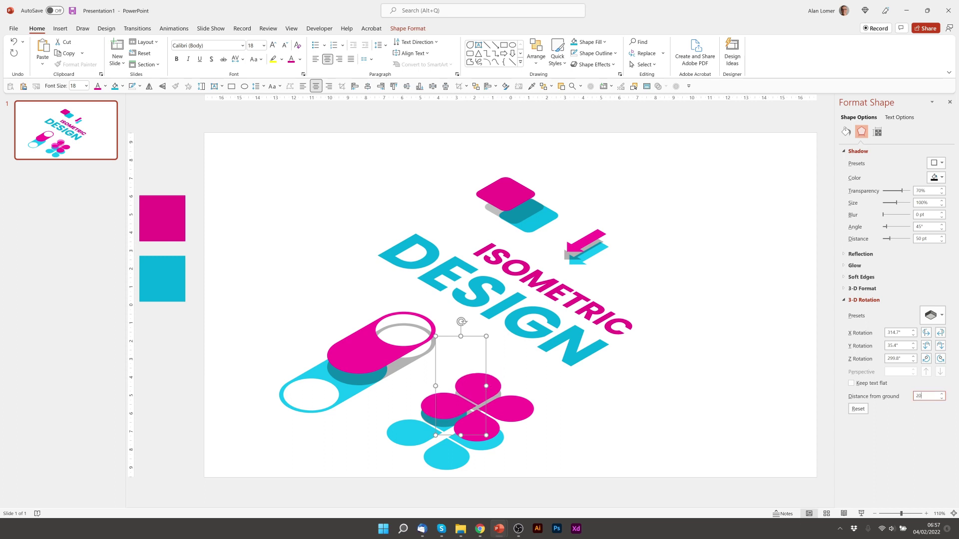
Step: Set the lower-right magenta petal pair's distance from ground to 20 pt
click(509, 407)
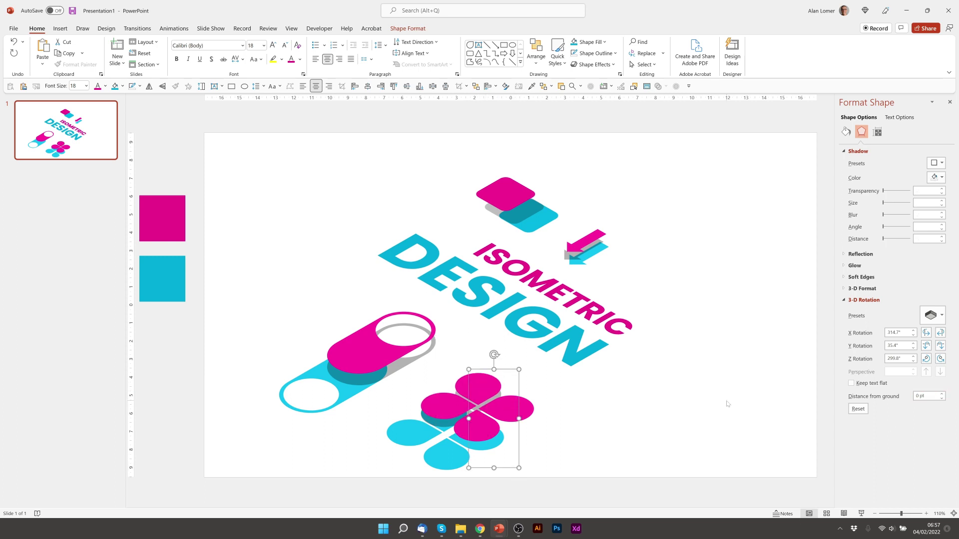
click(924, 396)
text(20)
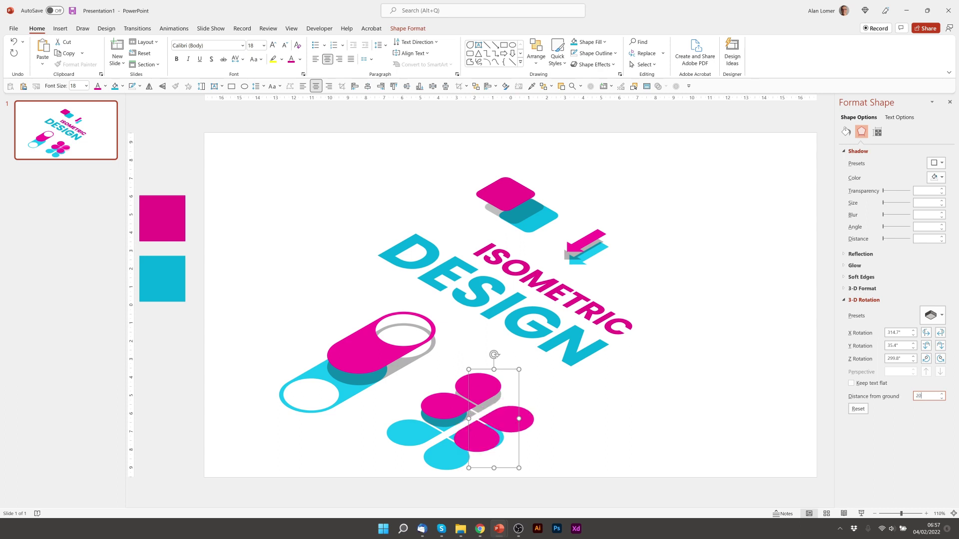
key(Return)
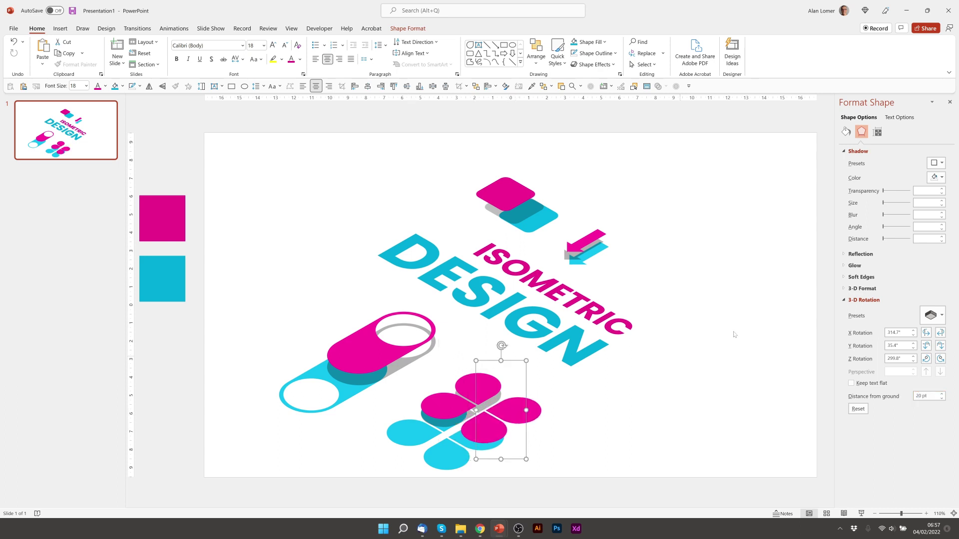
Step: Give the lower-right magenta petal pair an outer bottom-right offset shadow with 70% transparency, 0 pt blur, 150° angle and 50 pt distance
click(938, 163)
click(892, 235)
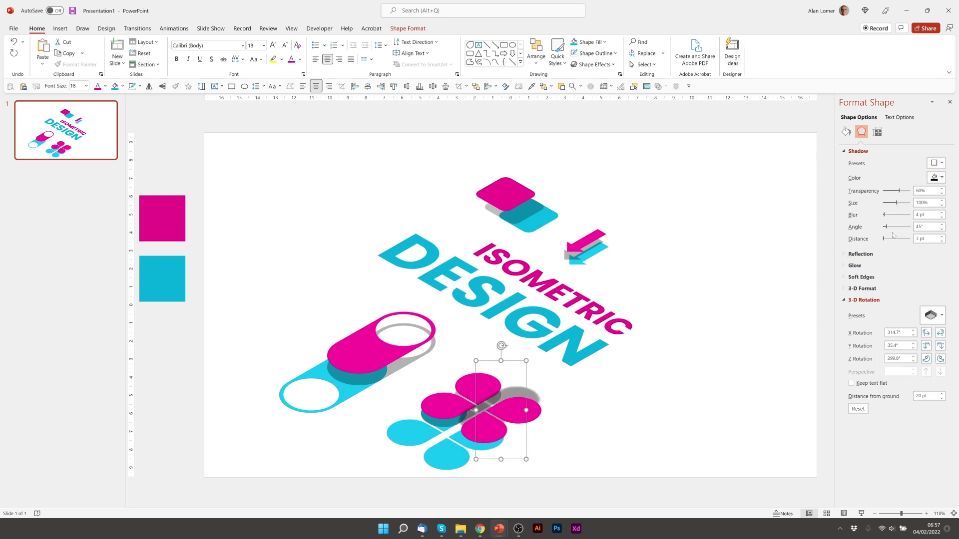
click(924, 191)
text(70)
key(Tab)
key(Tab)
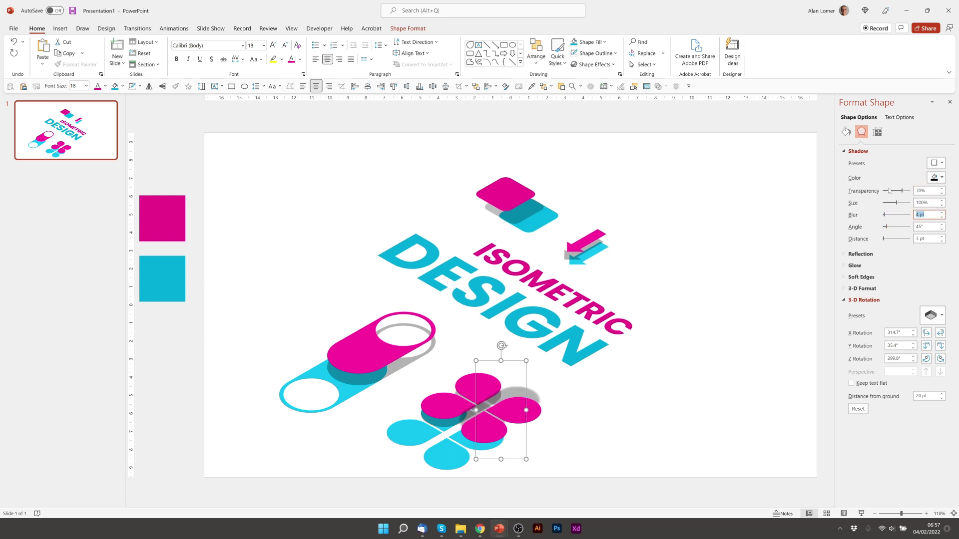
text(0)
key(Tab)
text(150)
key(Tab)
text(50)
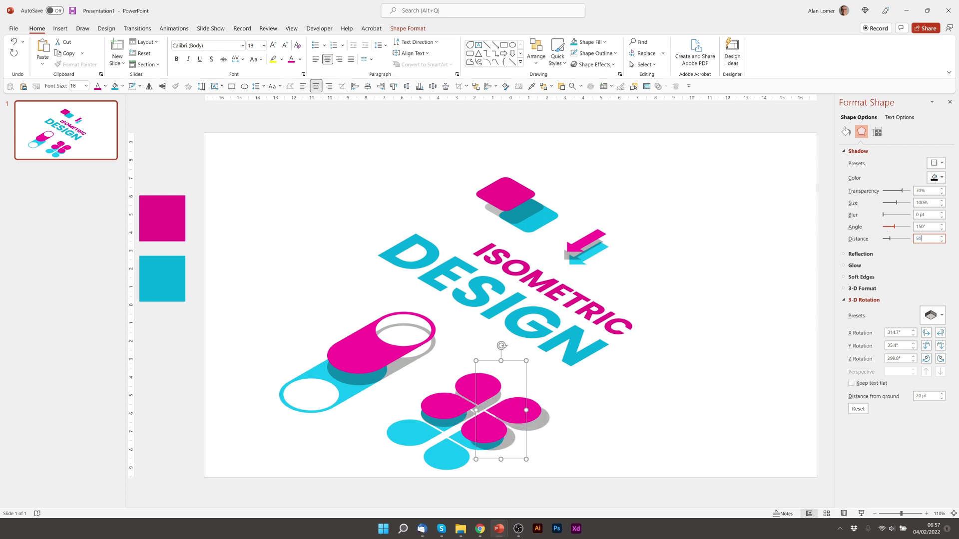
Step: Adjust the lower-right magenta petal pair's position, and nudge it together with its cyan copy to the right
click(520, 409)
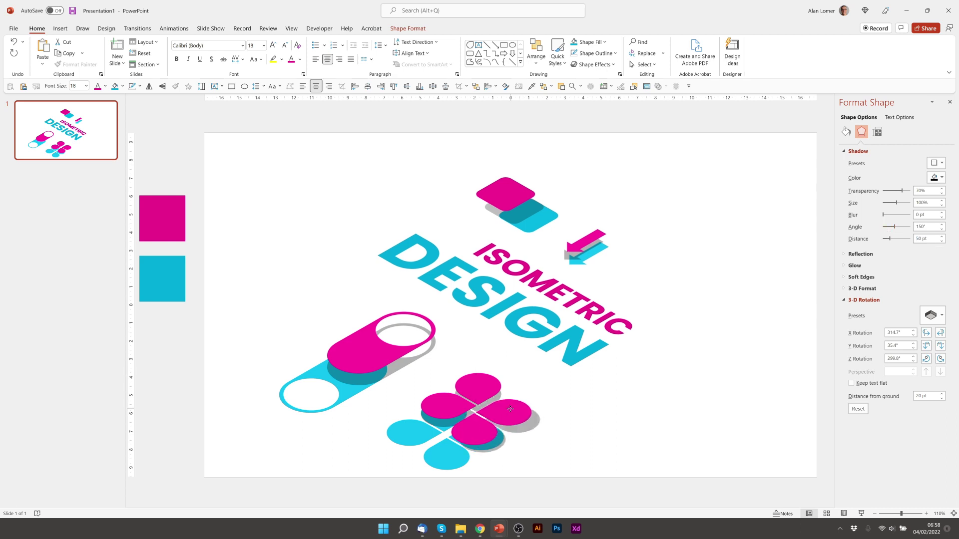
click(442, 452)
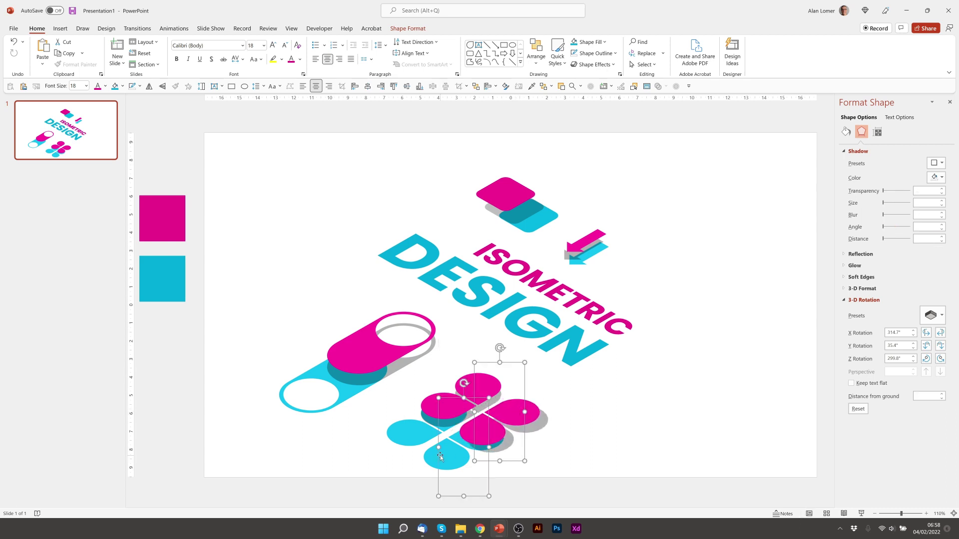
drag(443, 451, 444, 454)
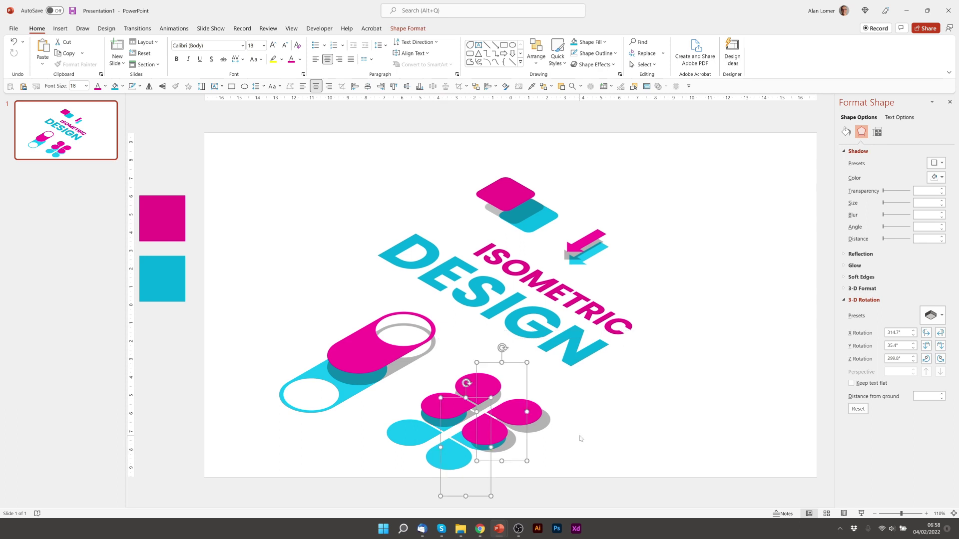
Step: Move the whole flower up and slightly right, and raise the toggle shapes slightly
click(595, 503)
drag(596, 500, 342, 339)
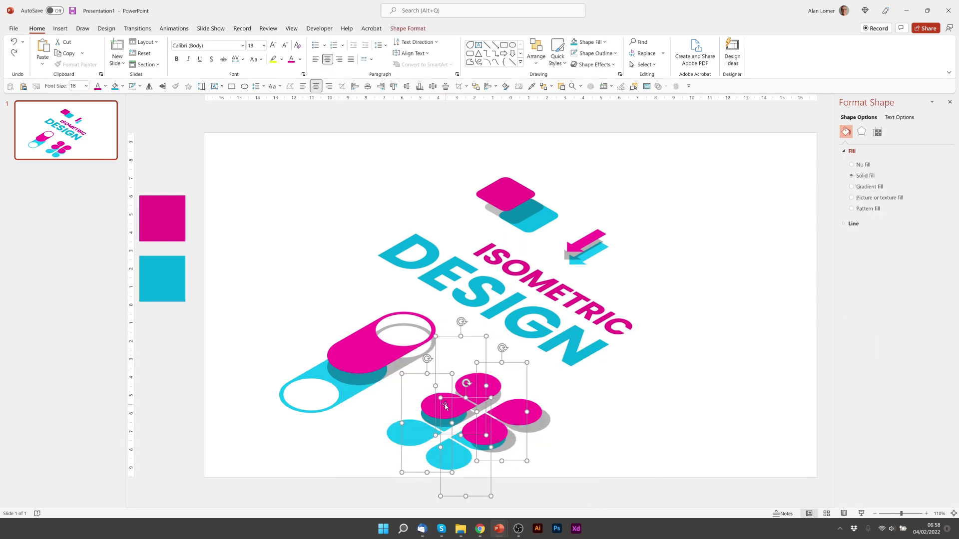
drag(439, 401, 445, 373)
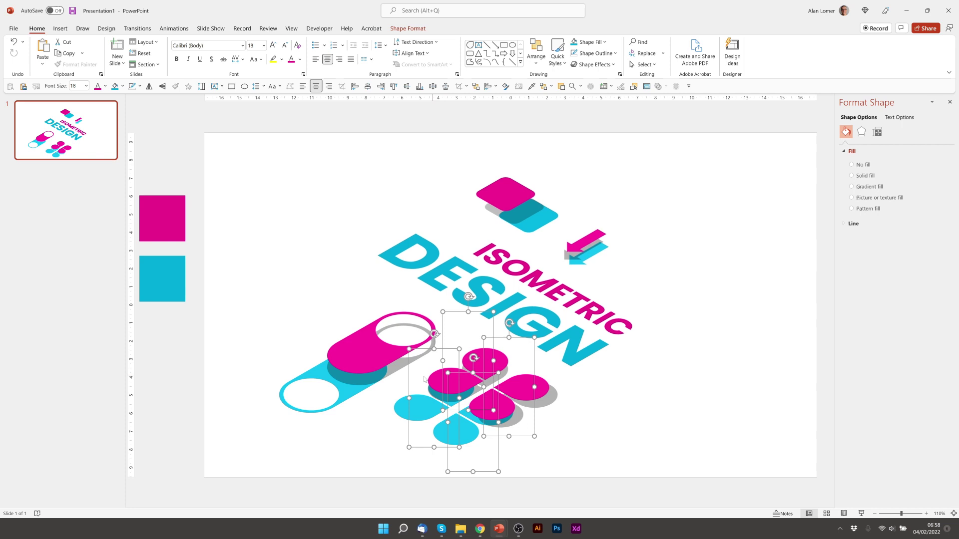
click(297, 436)
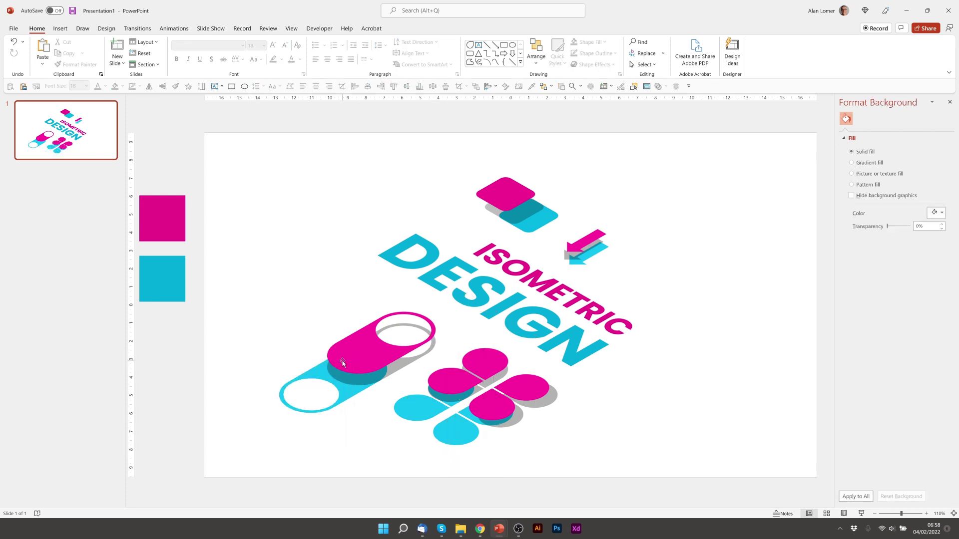
click(362, 348)
drag(348, 353, 349, 343)
Step: Move the entire isometric composition up and to the right on the slide
drag(732, 475, 166, 111)
drag(502, 190, 520, 177)
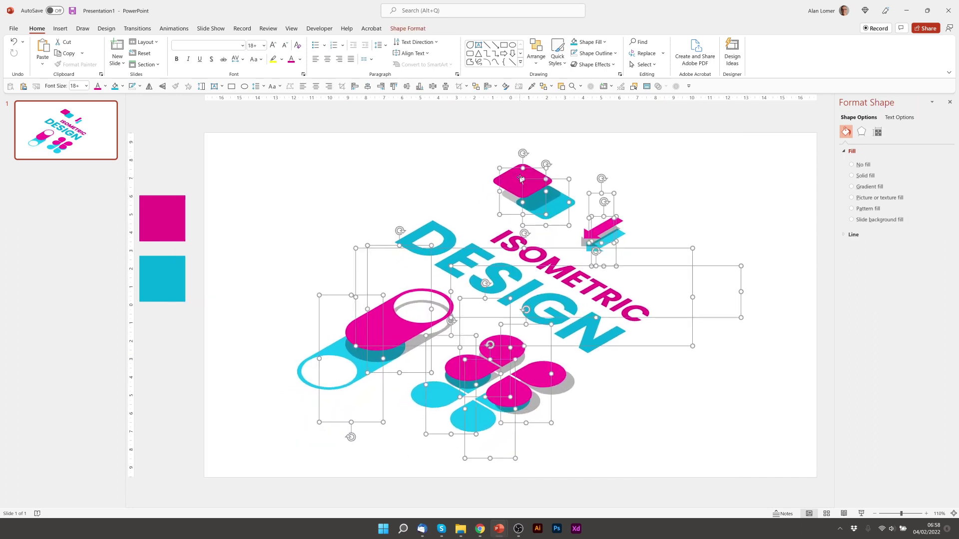
click(308, 203)
Step: Delete the magenta and cyan reference squares beside the slide
click(177, 227)
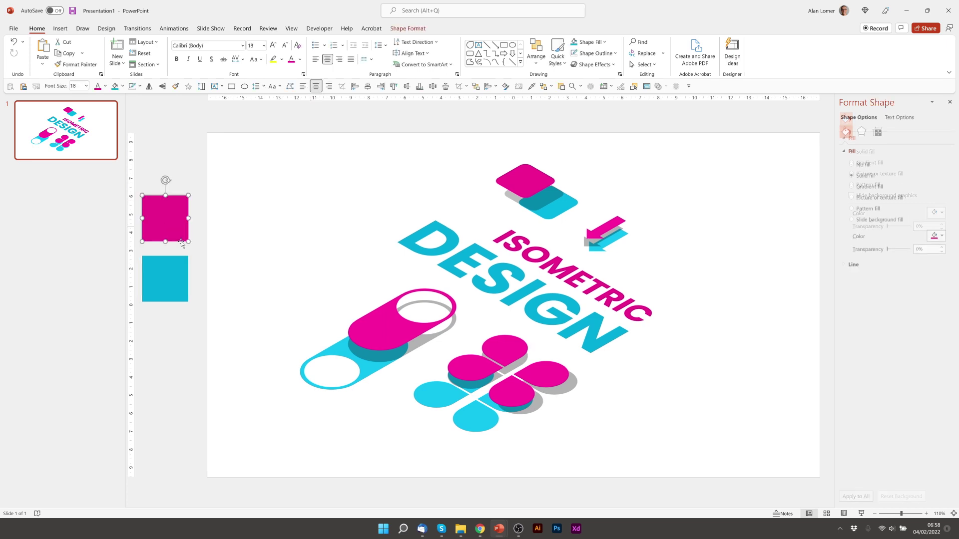
shift+click(173, 279)
key(Delete)
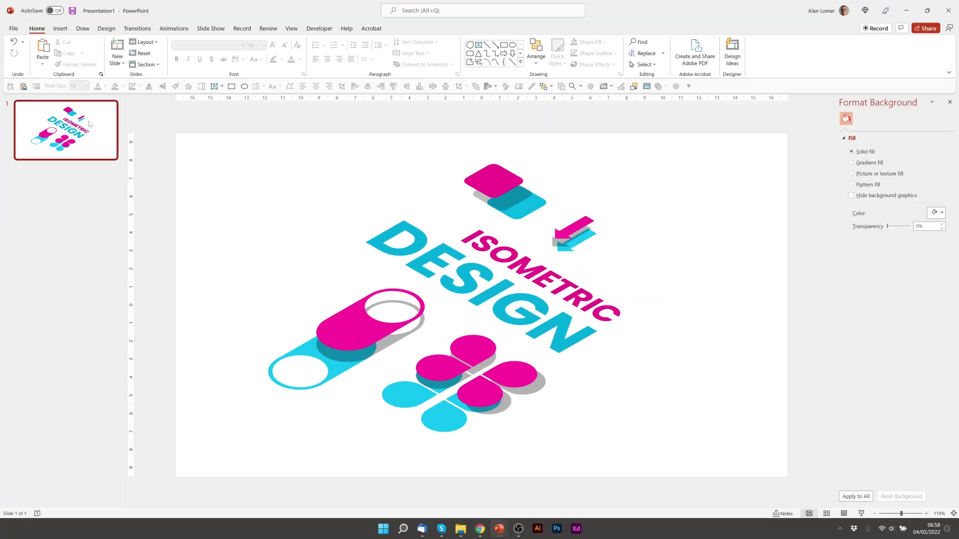
Step: Duplicate the slide and apply the Morph transition to the duplicate
key(ctrl+d)
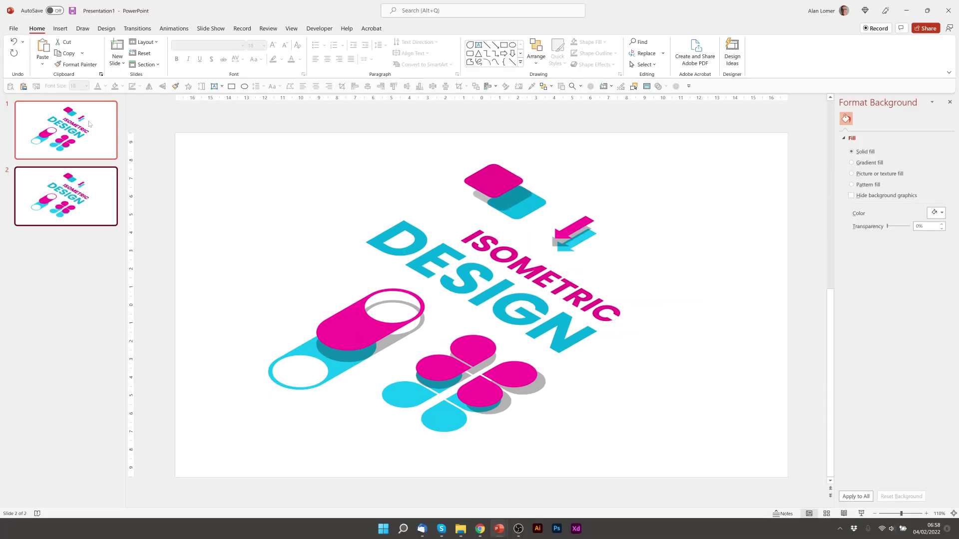
click(137, 30)
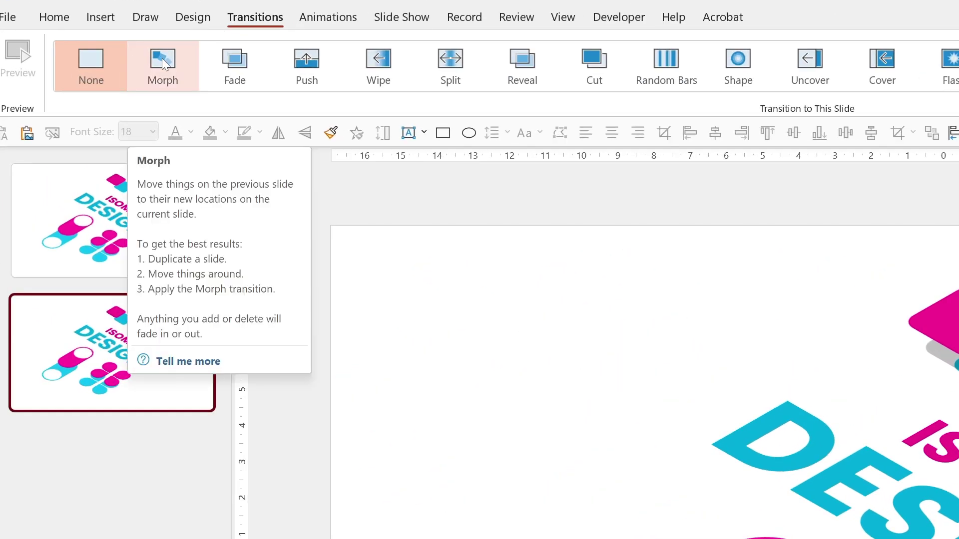
click(161, 58)
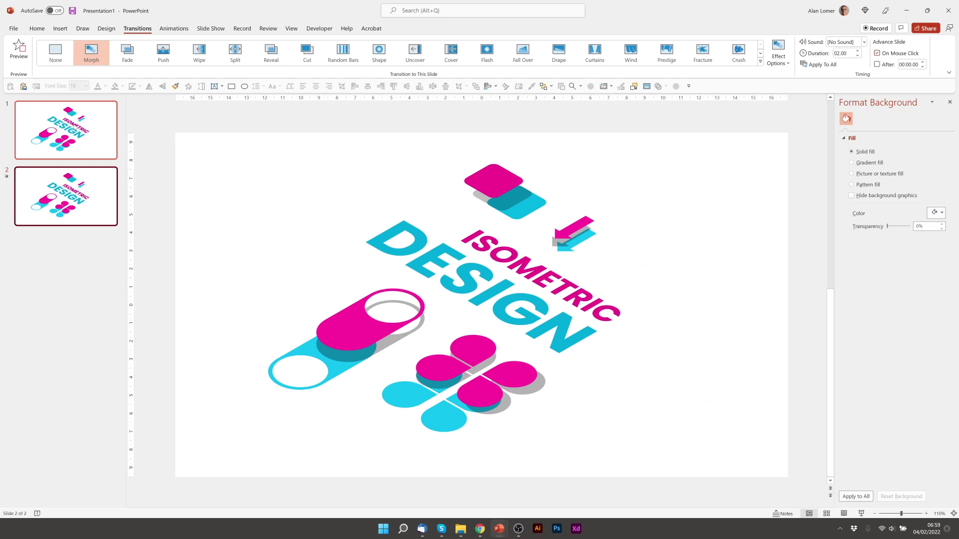
Step: On slide 1, move the ISOMETRIC text off the slide's lower-right corner and the DESIGN text off its upper-left corner
click(74, 127)
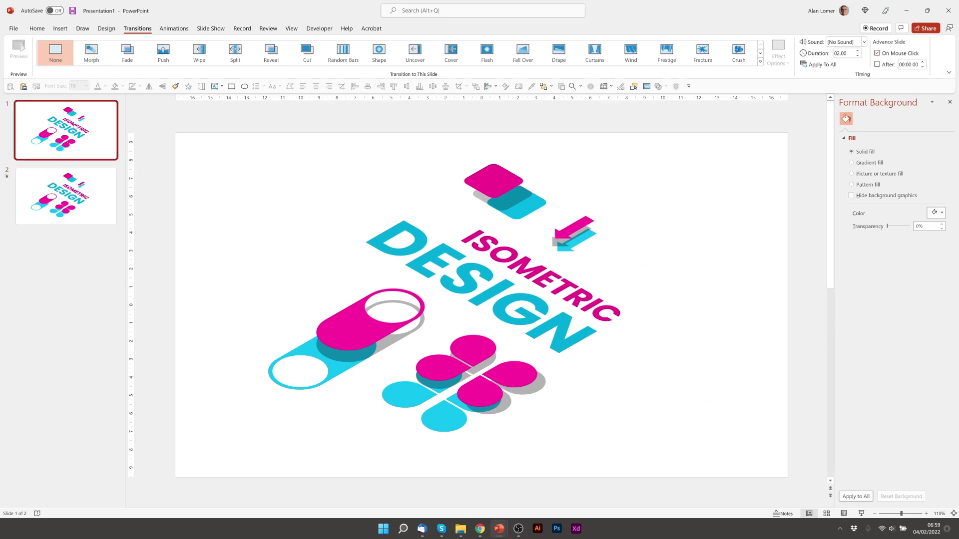
click(875, 514)
click(874, 514)
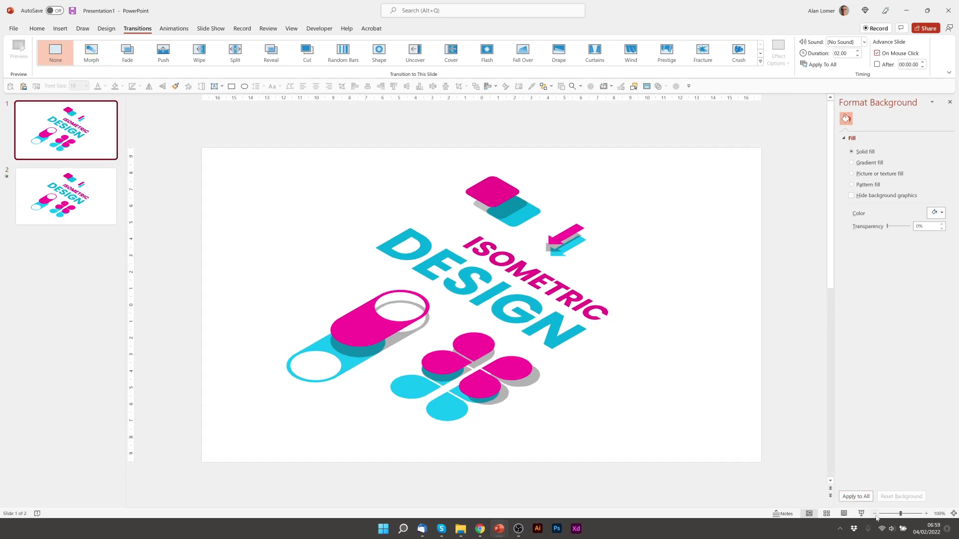
click(874, 514)
click(874, 514)
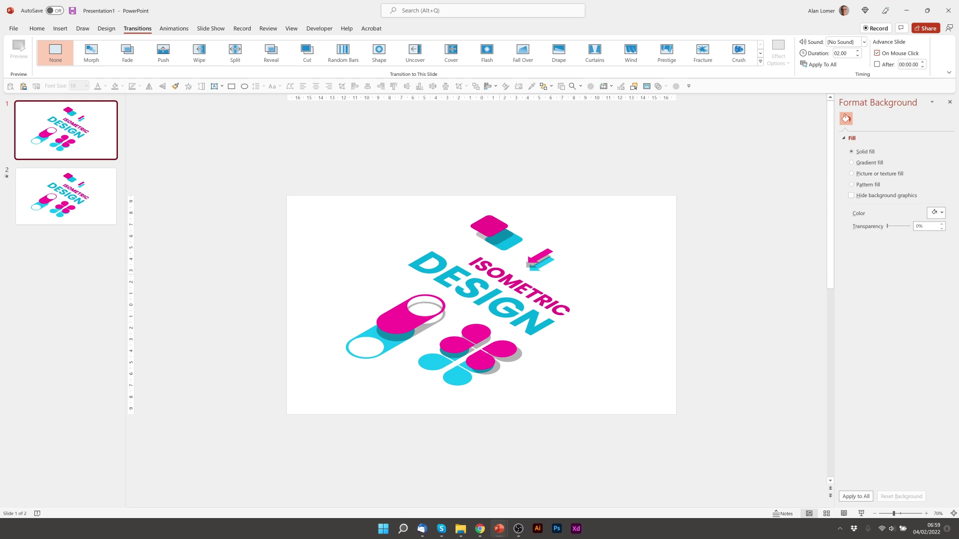
click(505, 280)
drag(506, 279, 717, 415)
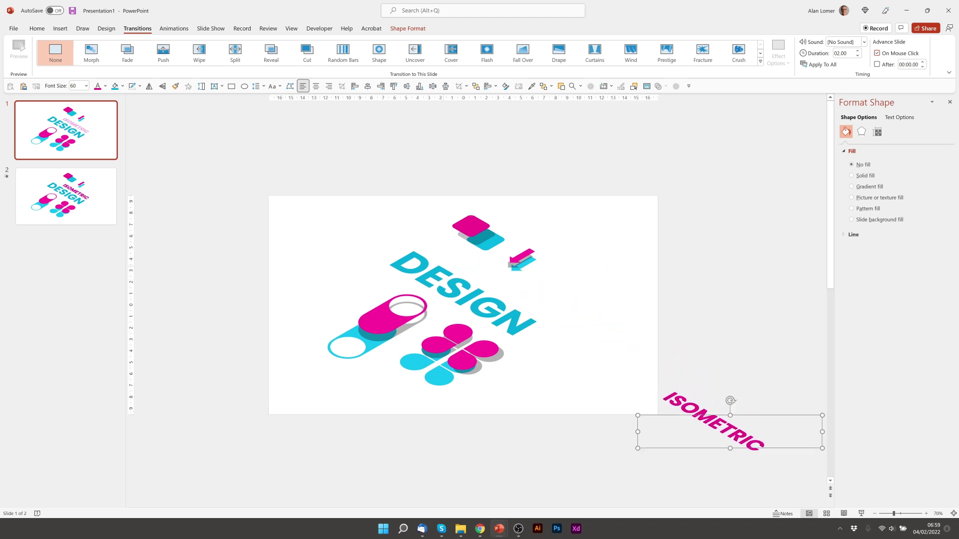
click(455, 271)
drag(455, 271, 227, 120)
Step: Move the magenta and cyan rounded squares and both arrows off slide 1, spaced apart above its upper edge
click(484, 238)
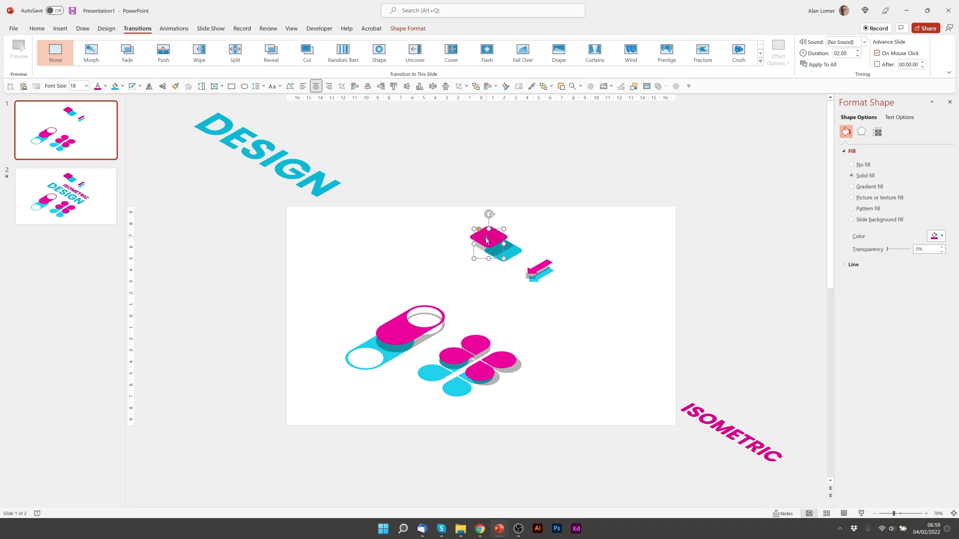
drag(486, 241, 562, 183)
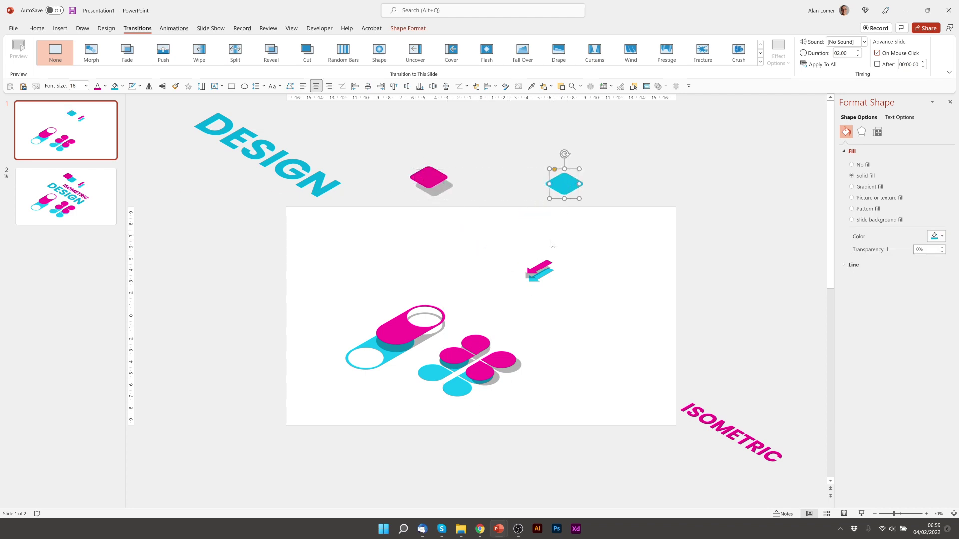
drag(541, 268, 646, 183)
click(543, 273)
drag(543, 273, 677, 178)
Step: Move all four magenta and cyan petal pairs off slide 1, placing them below its lower edge
drag(501, 360, 591, 440)
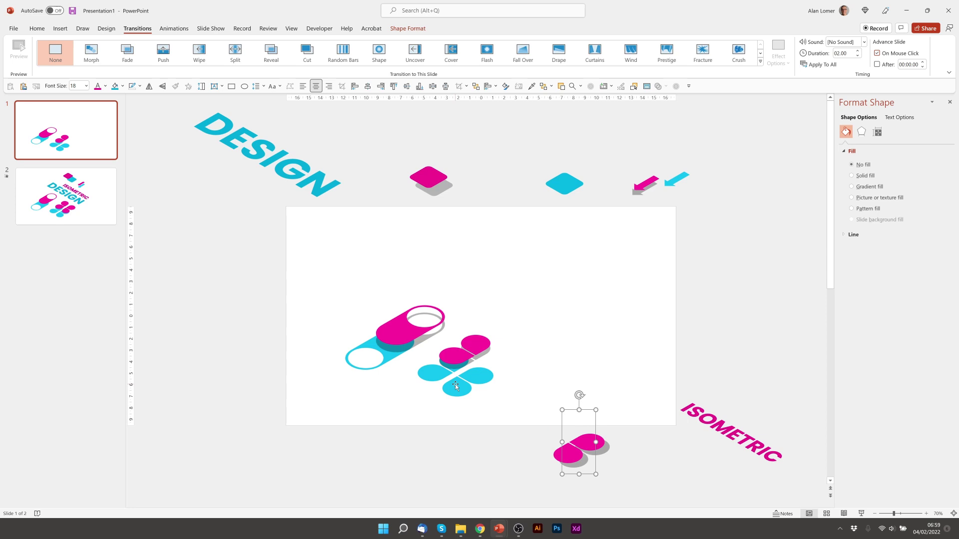
drag(454, 385, 557, 467)
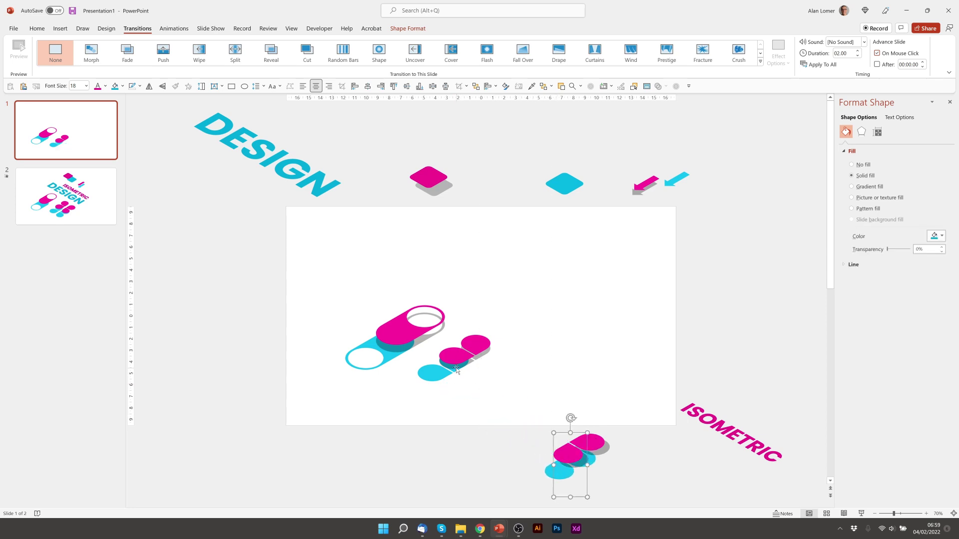
drag(451, 359, 340, 443)
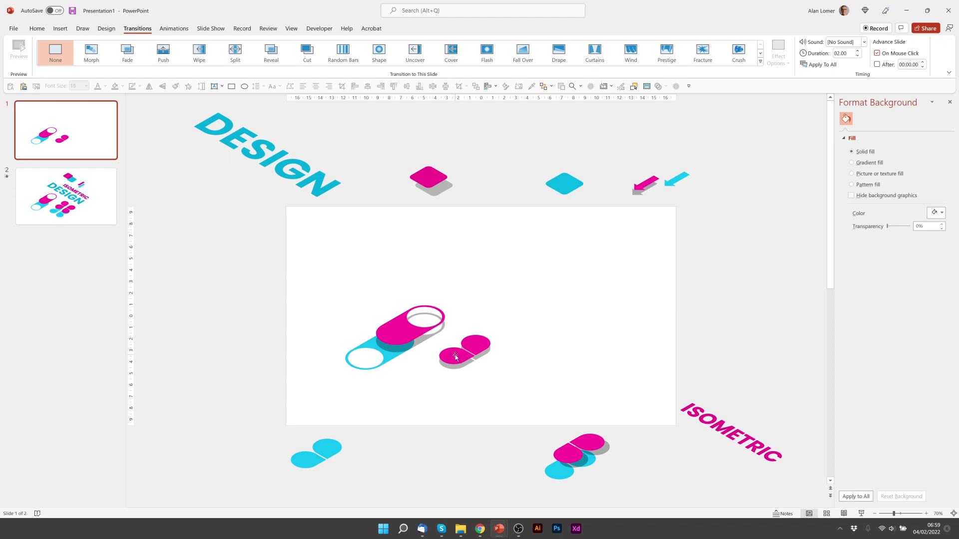
drag(456, 356, 327, 451)
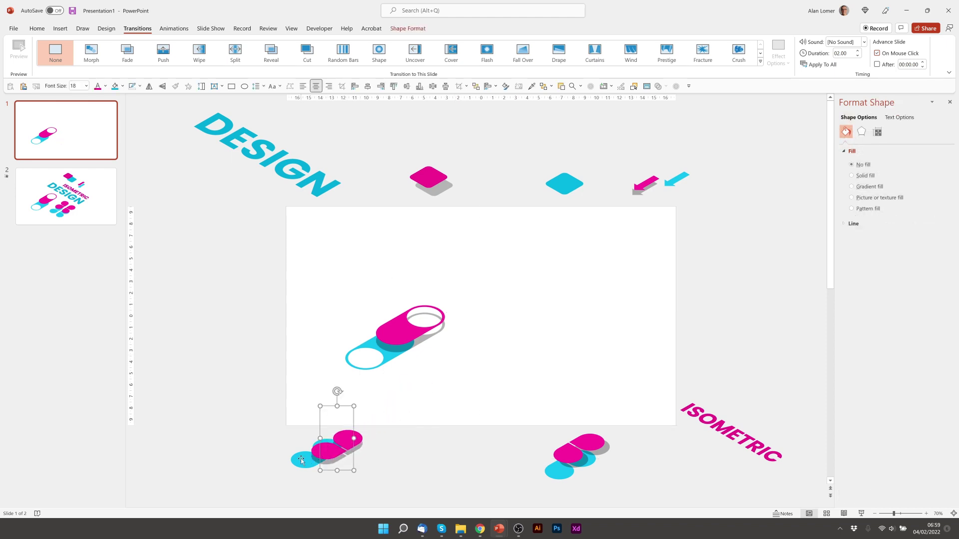
click(301, 460)
Step: Move both toggle shapes off the slide's lower-left corner and shift the nearby cyan petal pair farther down and left
drag(368, 351, 210, 440)
drag(397, 332, 169, 467)
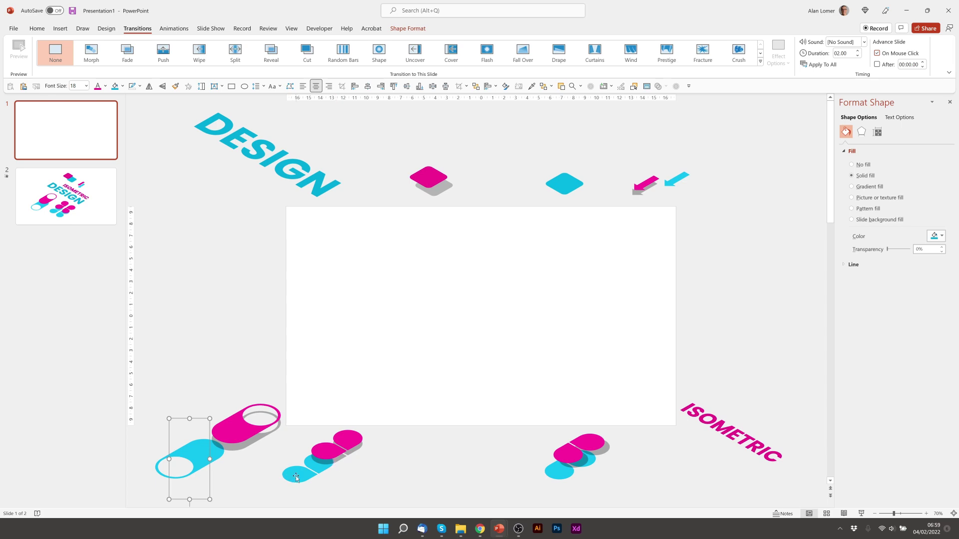
drag(296, 477, 278, 481)
click(390, 463)
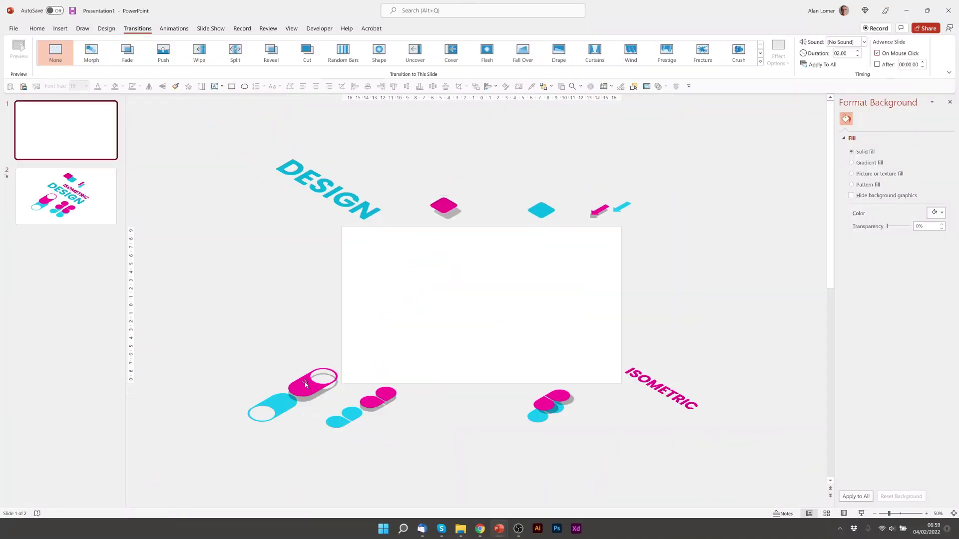
Step: Move the cyan toggle, both cyan petal pairs, the cyan arrow and the cyan square farther outward from their magenta counterparts
click(244, 428)
drag(244, 428, 233, 435)
drag(339, 424, 312, 441)
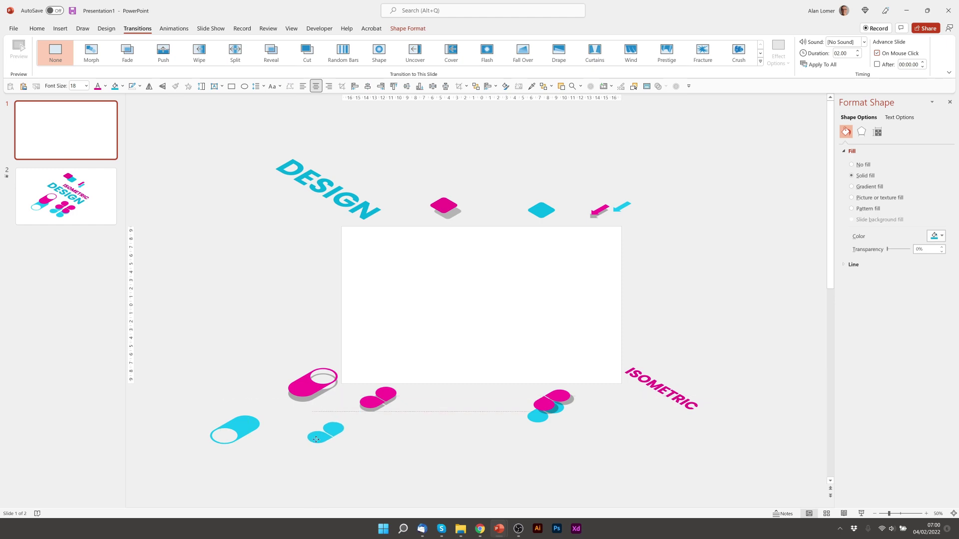
drag(525, 419, 477, 445)
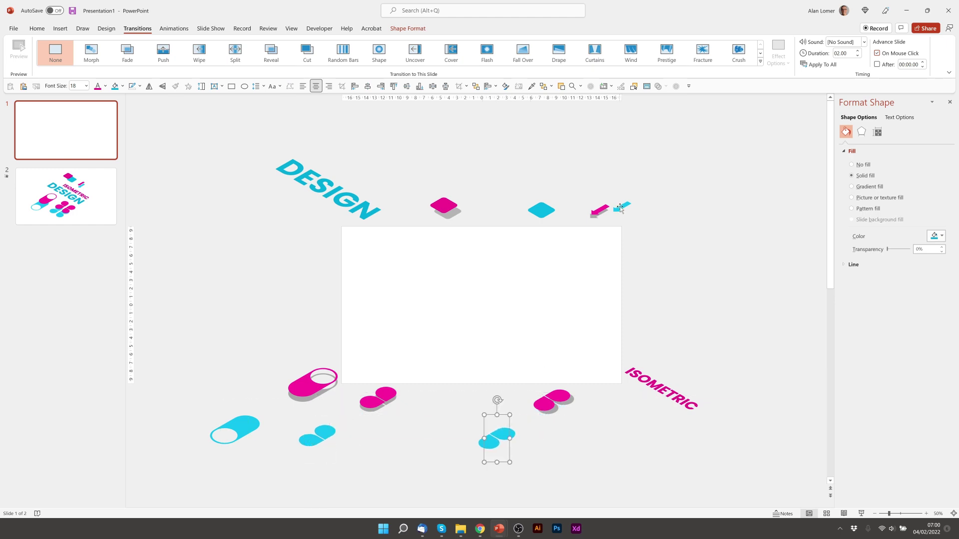
drag(620, 208, 646, 184)
drag(541, 205, 573, 180)
Step: Select the DESIGN text beyond the slide's upper-left corner
click(344, 196)
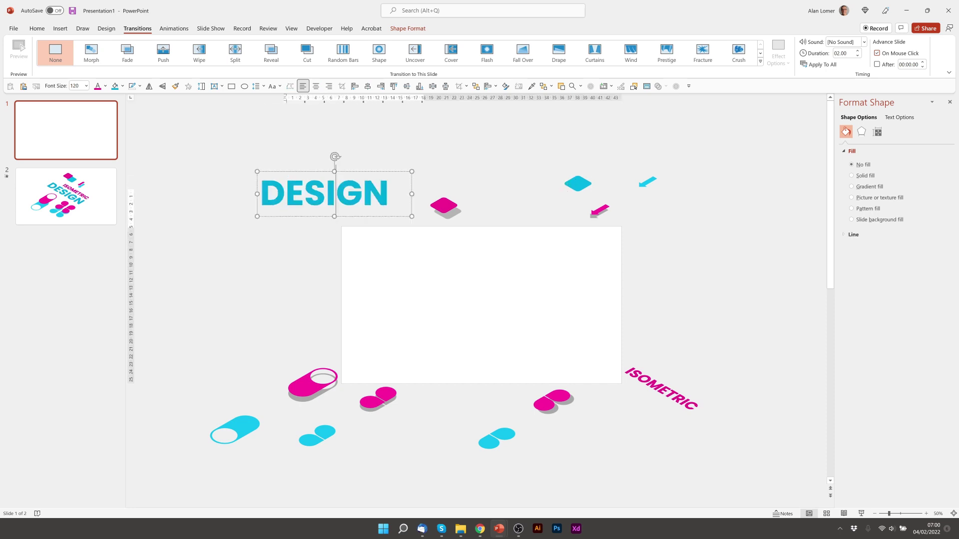